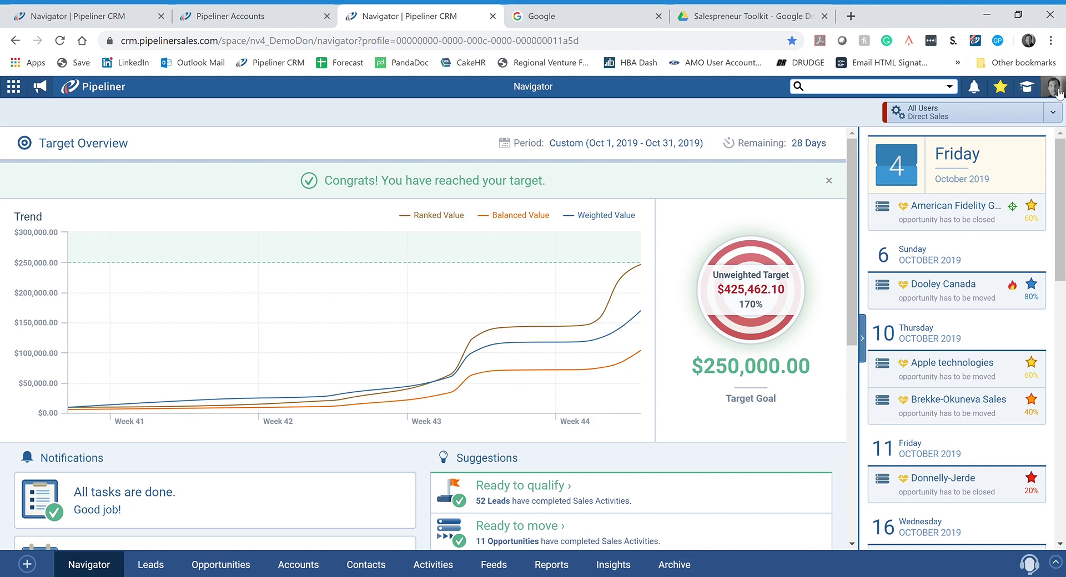
Step: Leave the Demo Don space through the profile panel's switch-space arrow
{"action": "left_click", "coordinate": [1053, 87]}
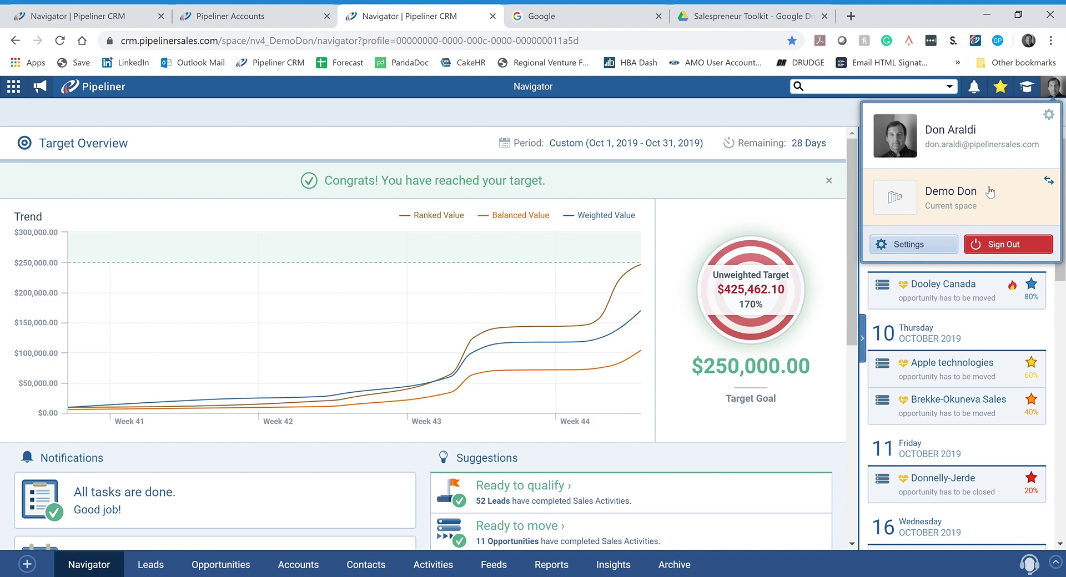
{"action": "left_click", "coordinate": [997, 194]}
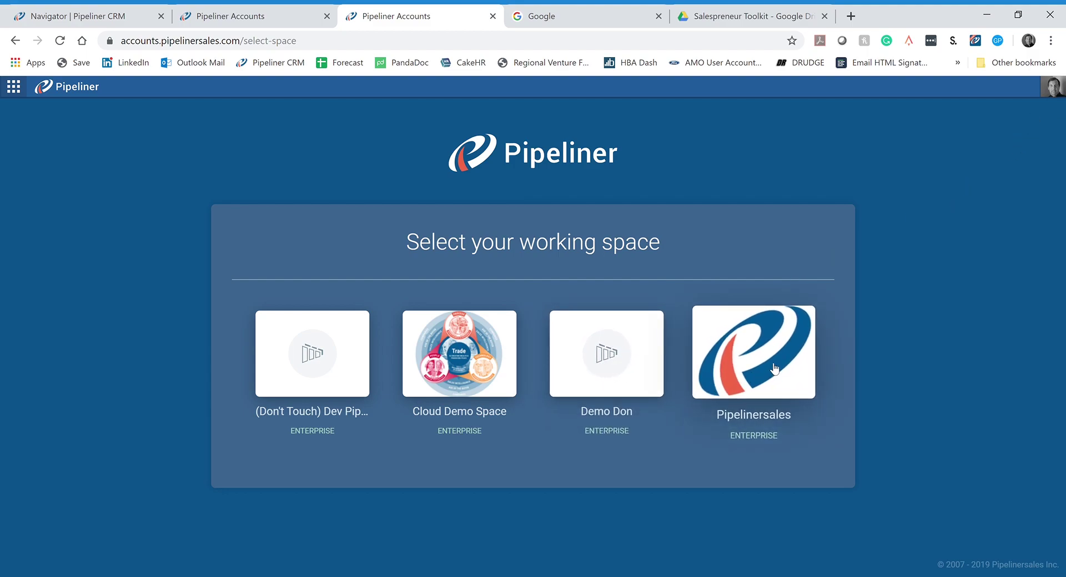
Step: Enter the Pipelinersales working space from the space selection page
{"action": "left_click", "coordinate": [756, 367]}
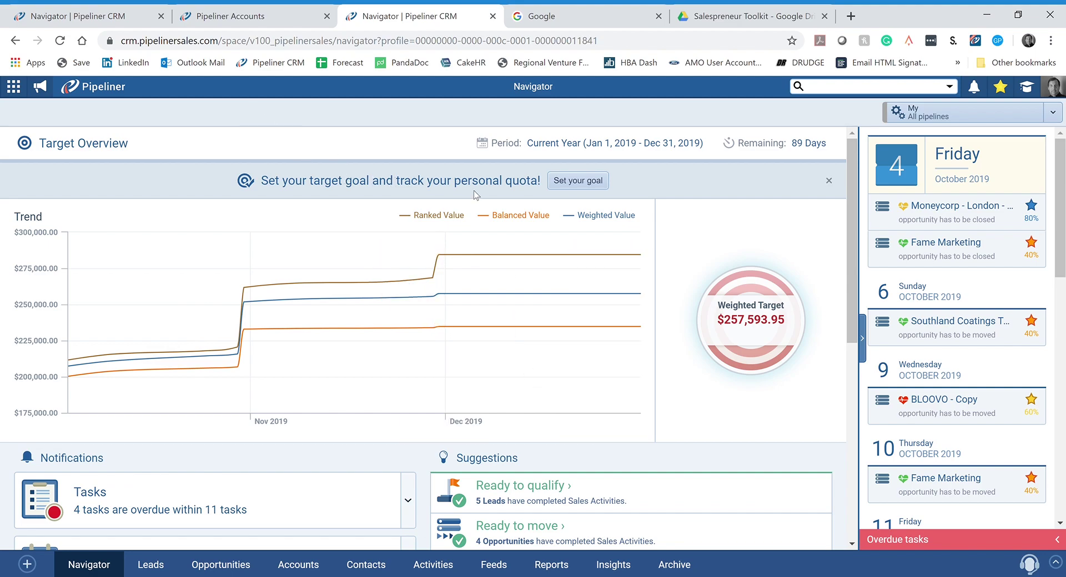
Step: Check and dismiss the profile panel, then bring up the quick-create menu of record types
{"action": "left_click", "coordinate": [1057, 92]}
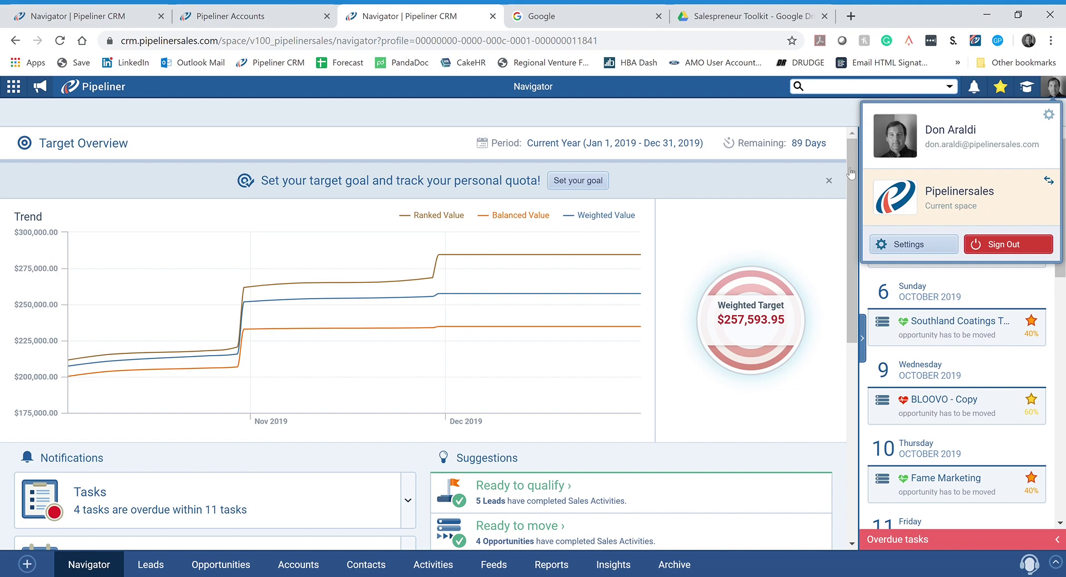
{"action": "left_click", "coordinate": [377, 111]}
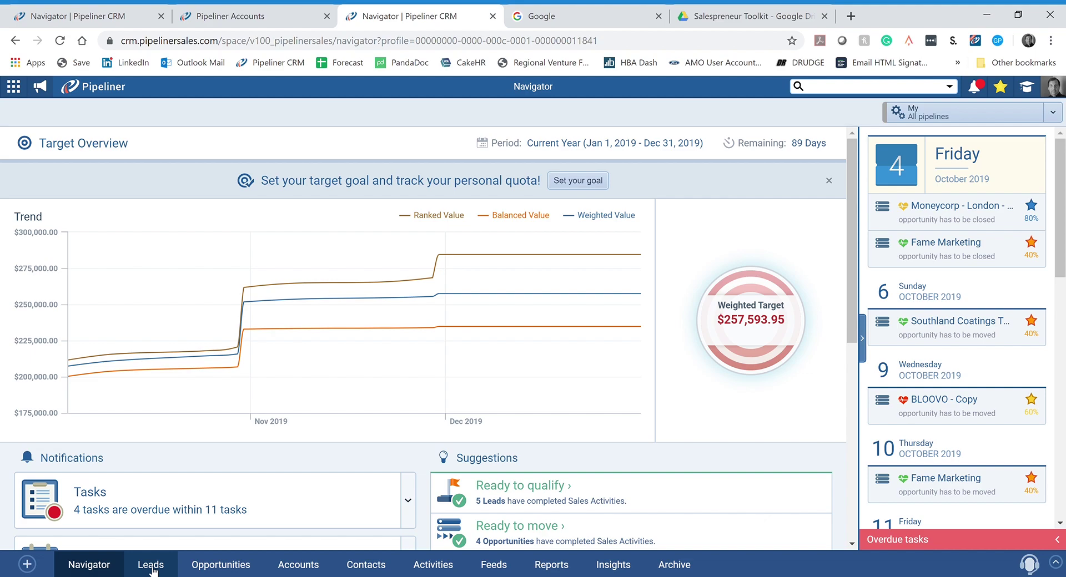
{"action": "left_click", "coordinate": [31, 566]}
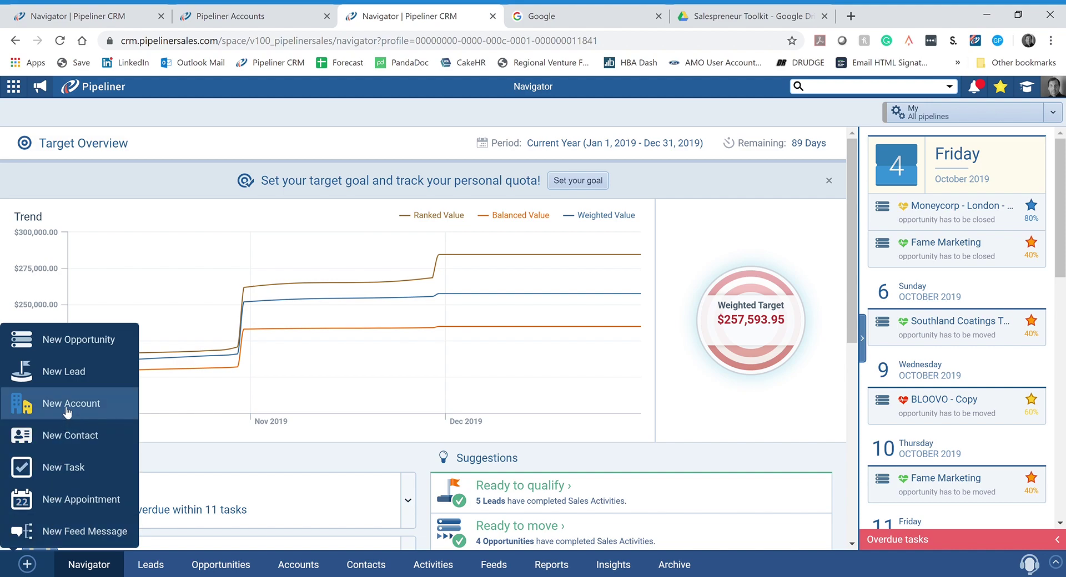
Step: Create a new lead named Acme Corp and browse the Personal Likelihood options without choosing
{"action": "left_click", "coordinate": [69, 372]}
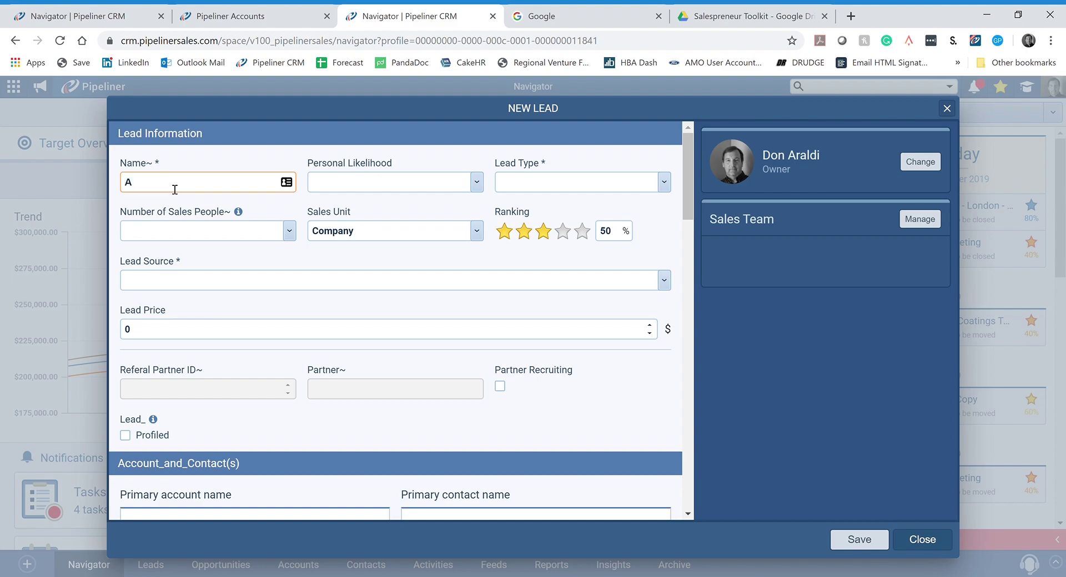
{"action": "type", "text": "cme Corp"}
{"action": "left_click", "coordinate": [398, 188]}
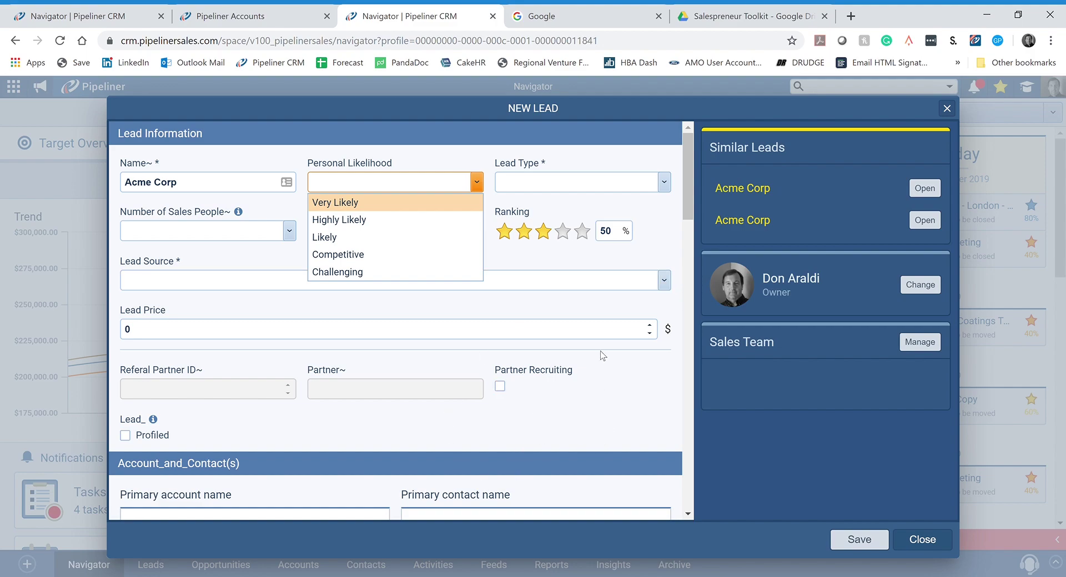
{"action": "key", "text": "Down"}
{"action": "key", "text": "Down"}
{"action": "key", "text": "Down"}
{"action": "key", "text": "Down"}
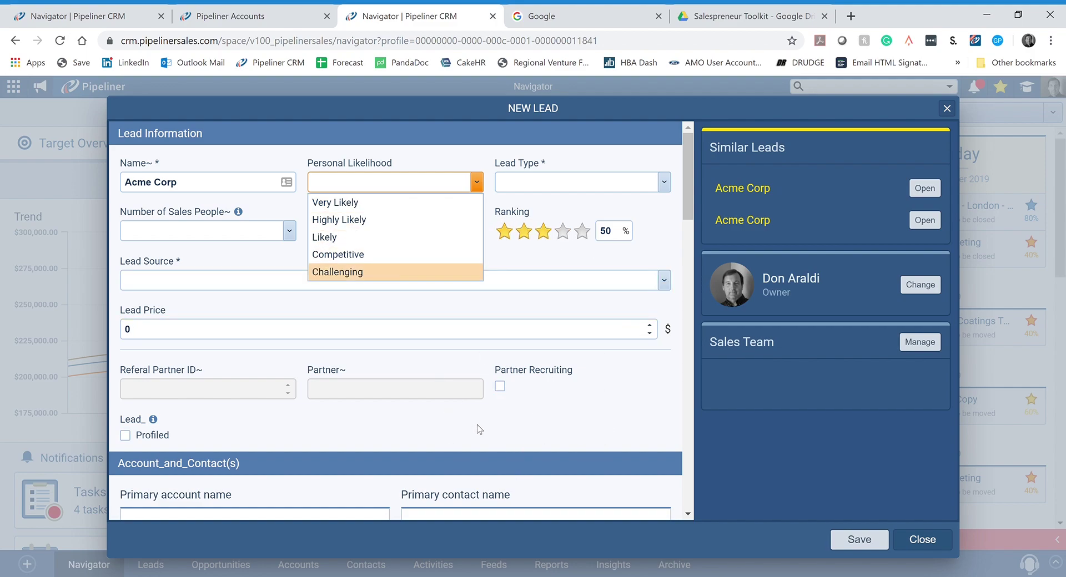
{"action": "key", "text": "Up"}
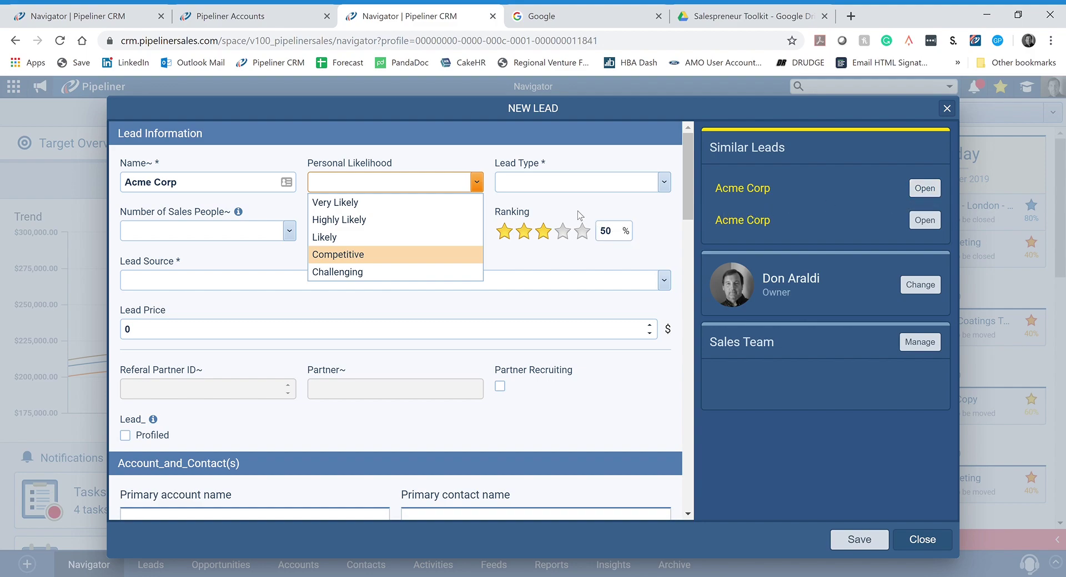
{"action": "key", "text": "Escape"}
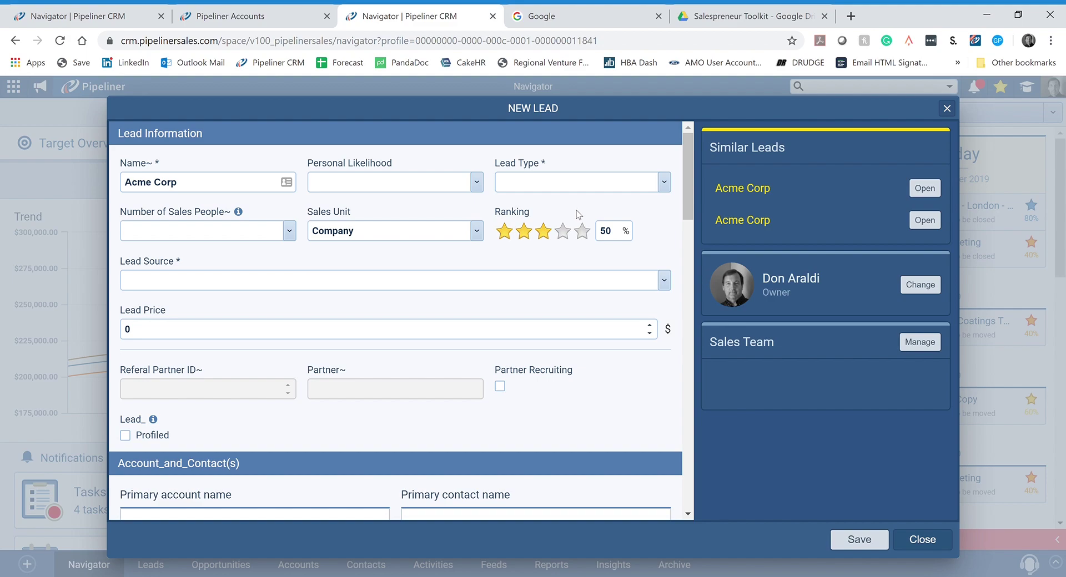
Step: Set Personal Likelihood to Likely, Lead Type to Partner and Number of Sales People to 11-25
{"action": "left_click", "coordinate": [476, 183]}
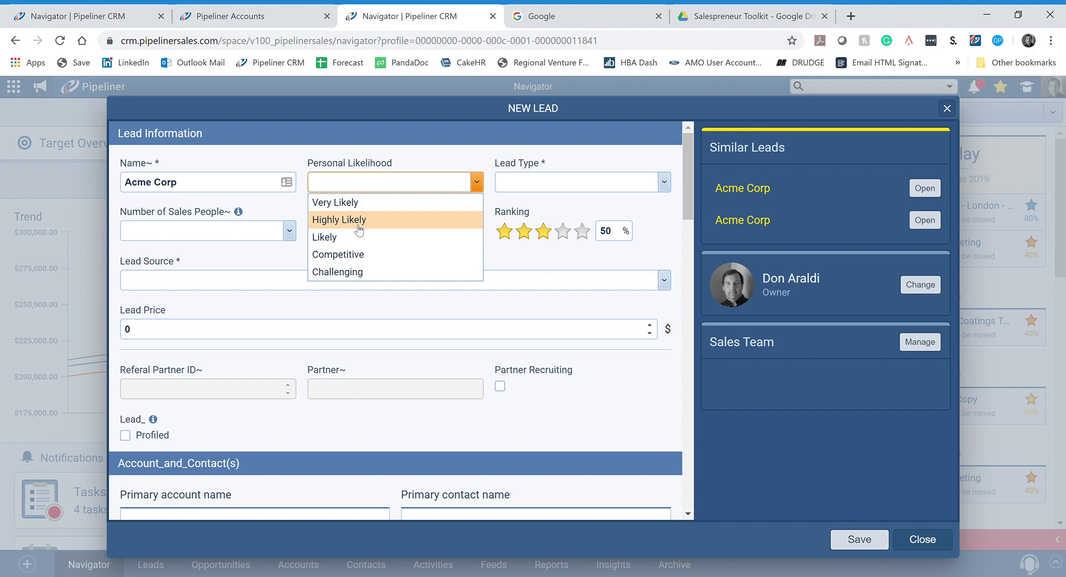
{"action": "left_click", "coordinate": [331, 238]}
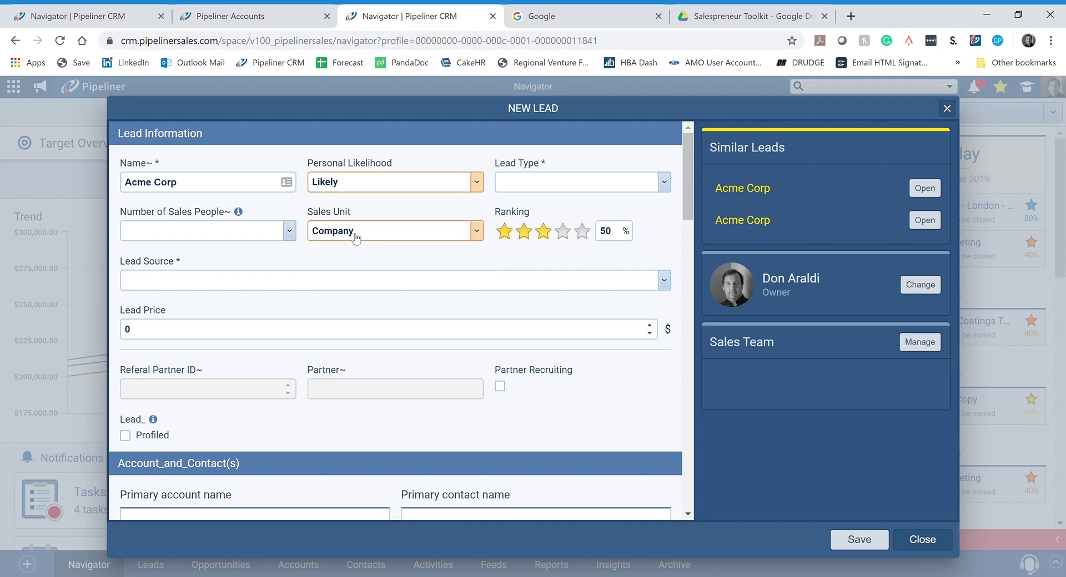
{"action": "left_click", "coordinate": [665, 183]}
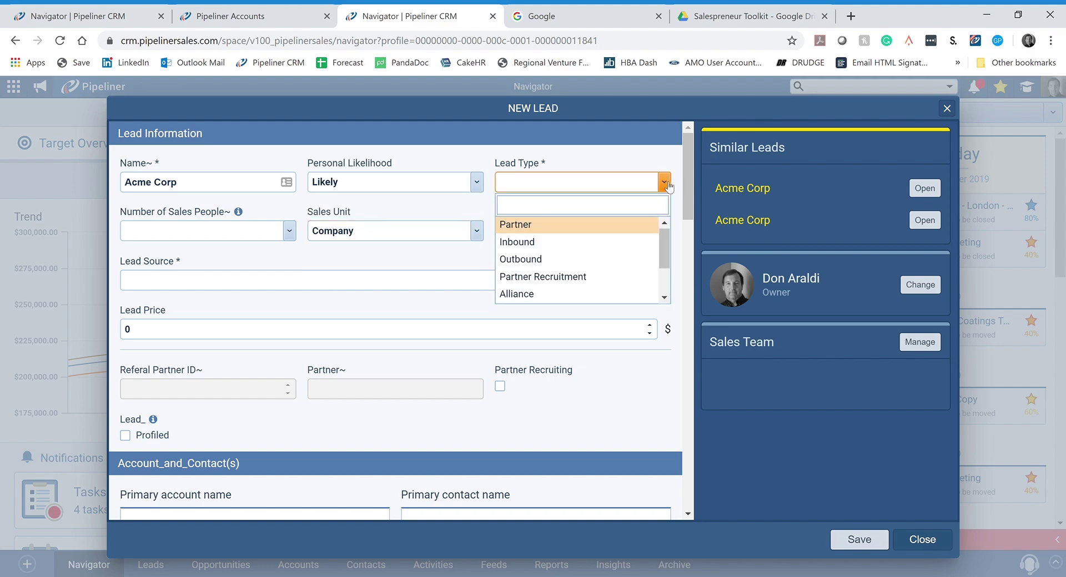
{"action": "left_click", "coordinate": [516, 225]}
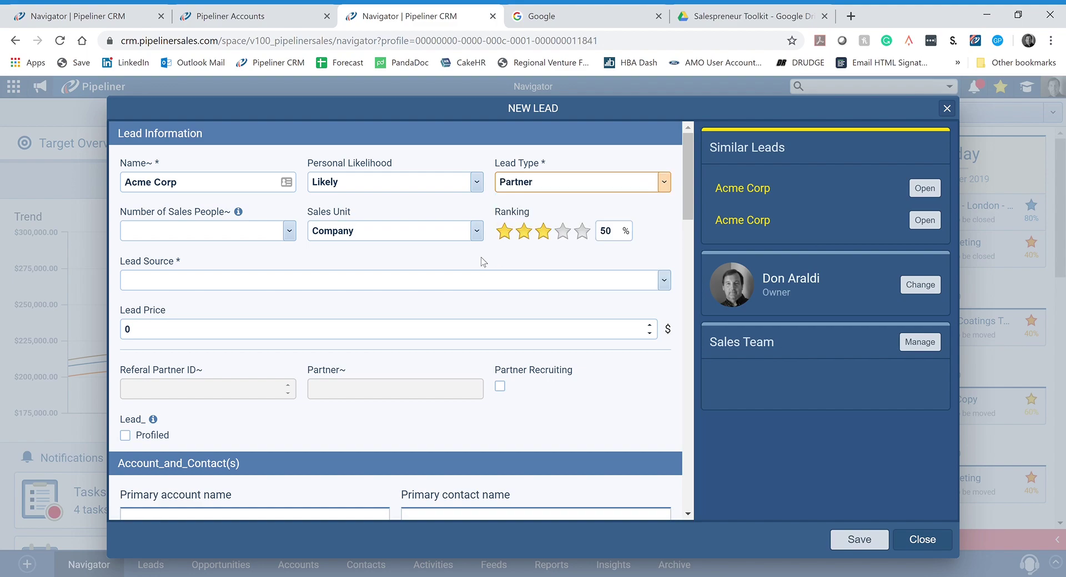
{"action": "left_click", "coordinate": [290, 231]}
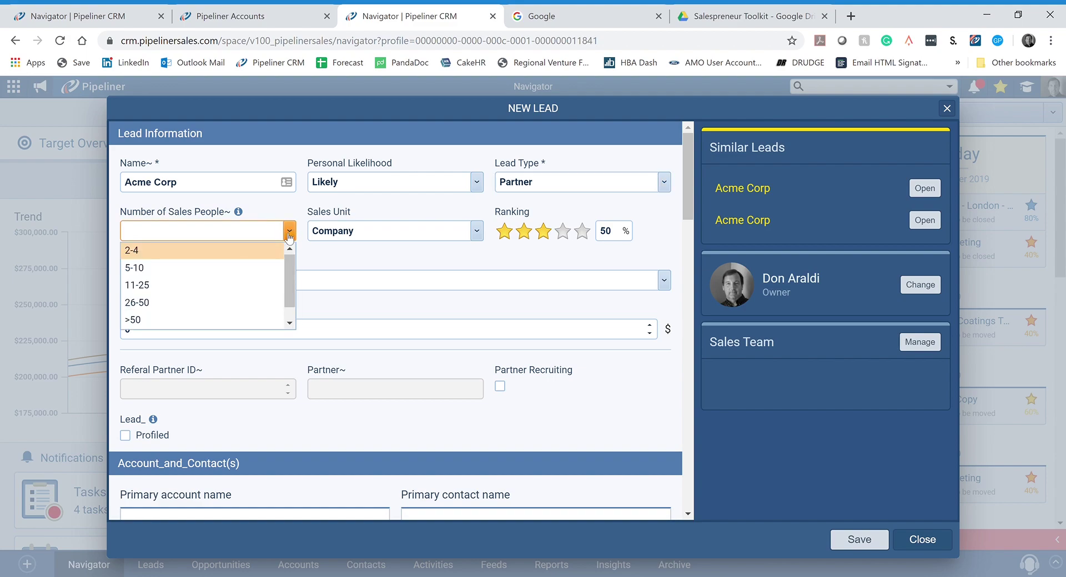
{"action": "left_click", "coordinate": [143, 286]}
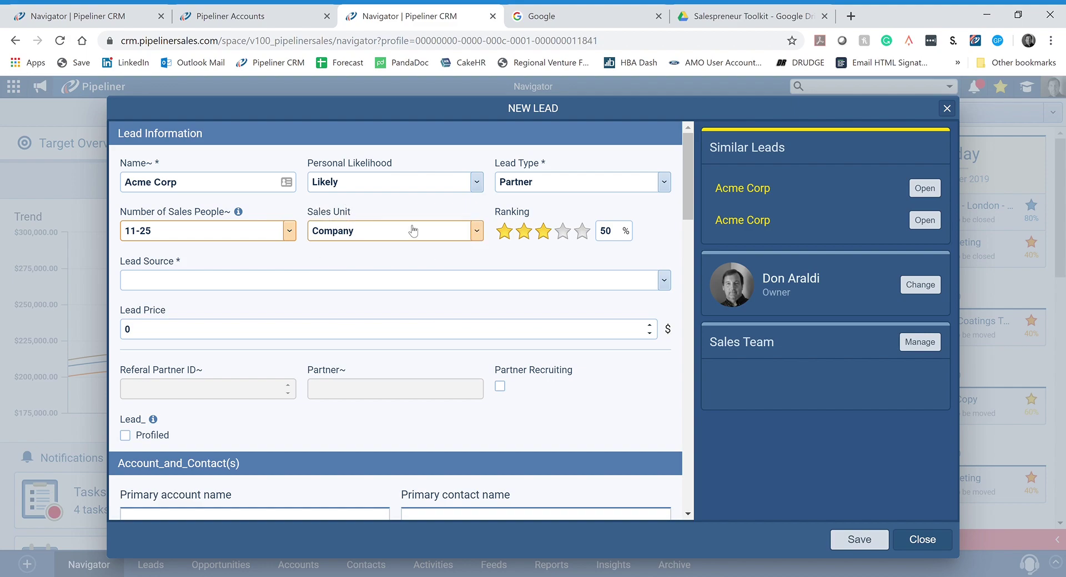
Step: Set the lead's Sales Unit to Africa and Lead Source to Salespreneur
{"action": "left_click", "coordinate": [479, 232]}
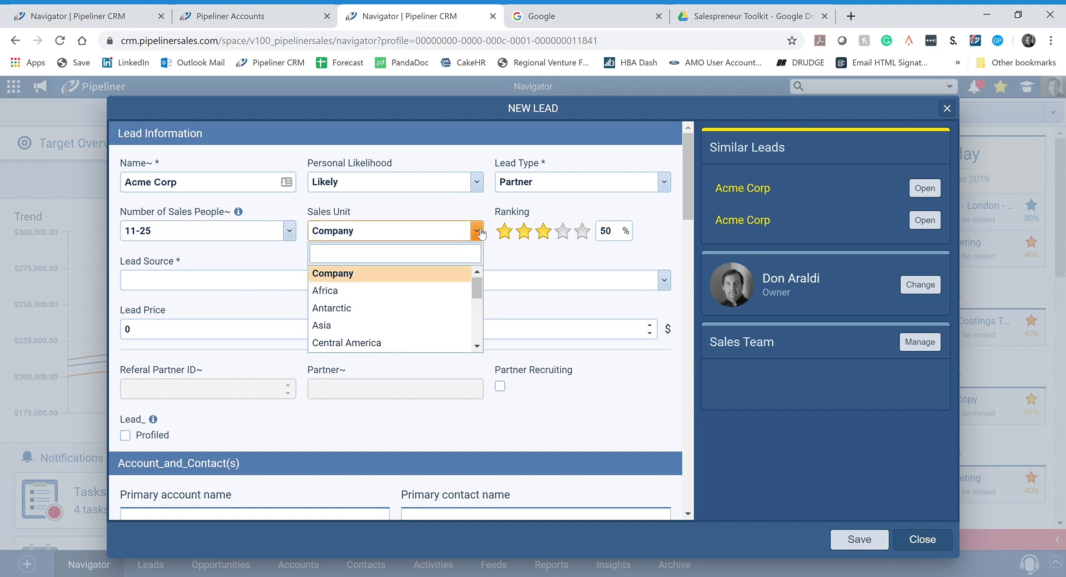
{"action": "left_click_drag", "start_coordinate": [480, 290], "coordinate": [455, 294]}
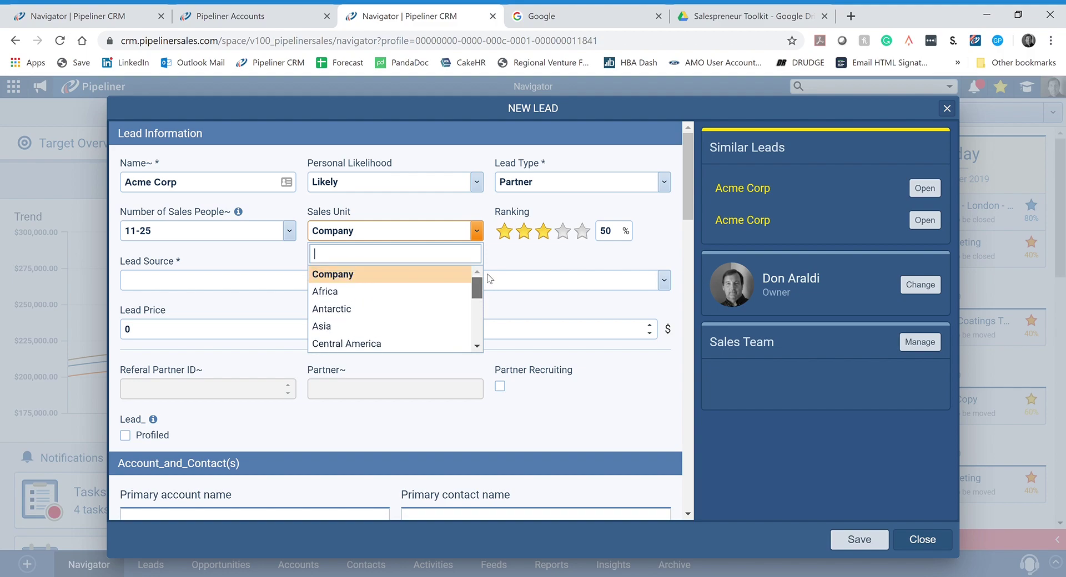
{"action": "left_click", "coordinate": [333, 292]}
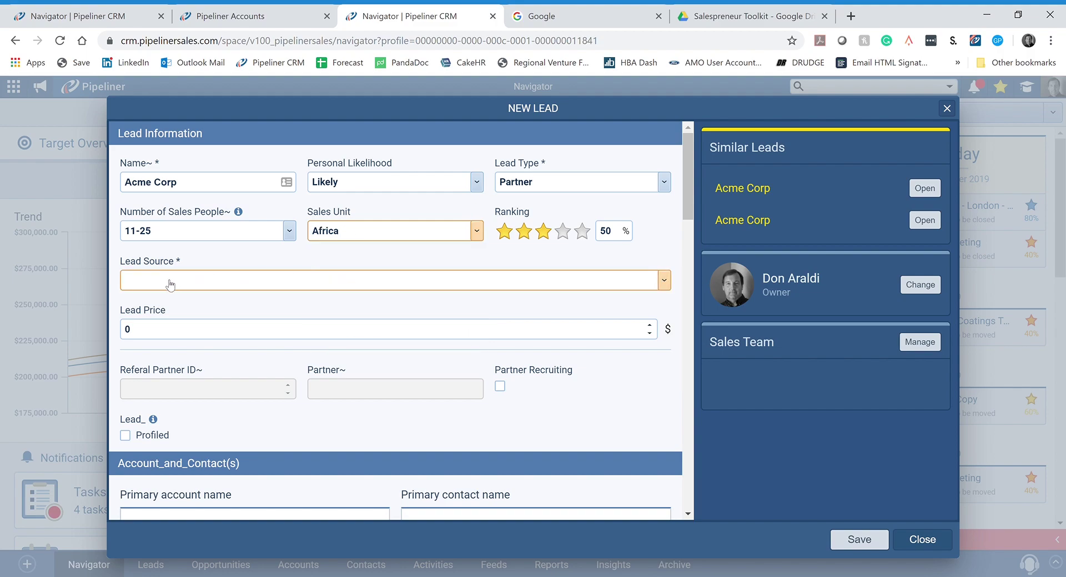
{"action": "left_click", "coordinate": [666, 280]}
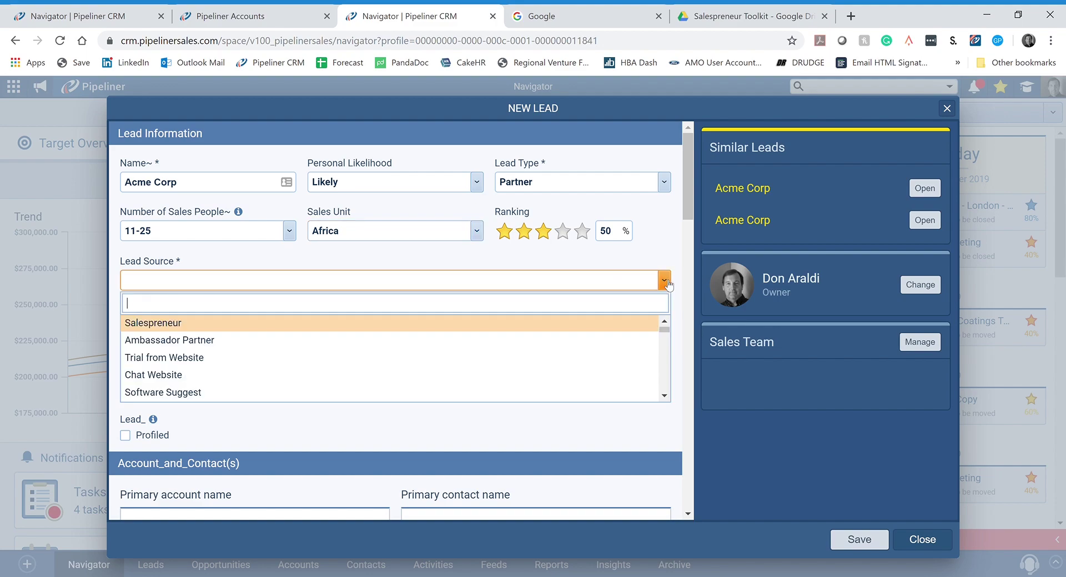
{"action": "left_click", "coordinate": [164, 325]}
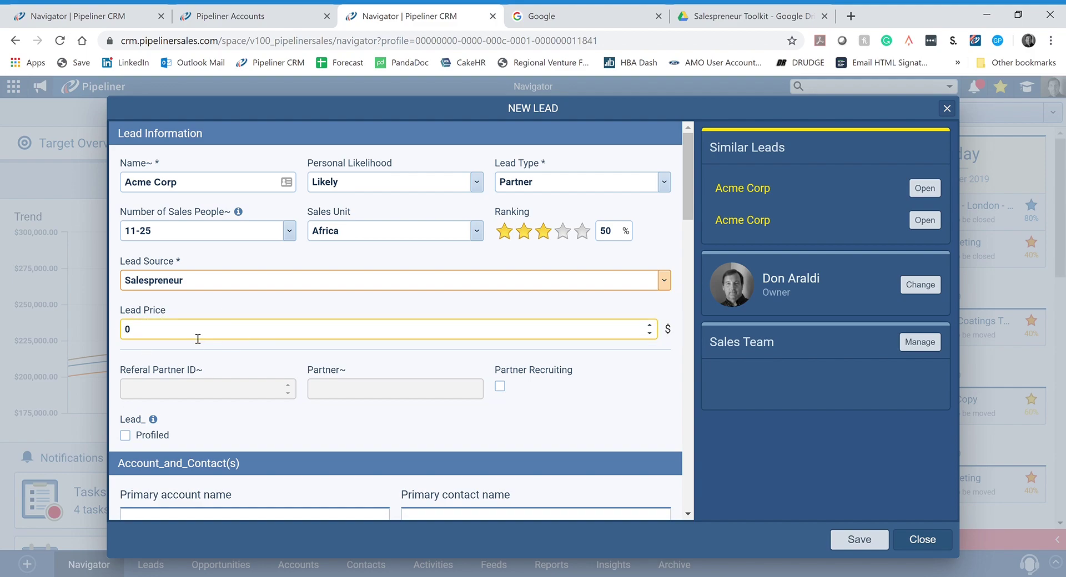
Step: Start a new primary account for the lead from the create link under Primary account name
{"action": "scroll", "coordinate": [319, 302], "scroll_direction": "down", "scroll_amount": 1}
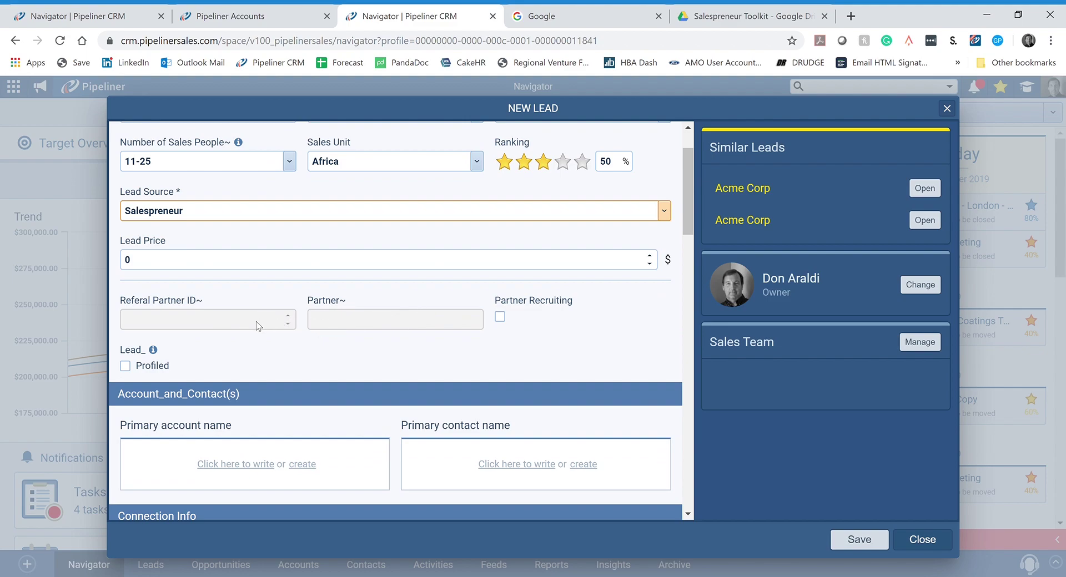
{"action": "scroll", "coordinate": [375, 276], "scroll_direction": "down", "scroll_amount": 2}
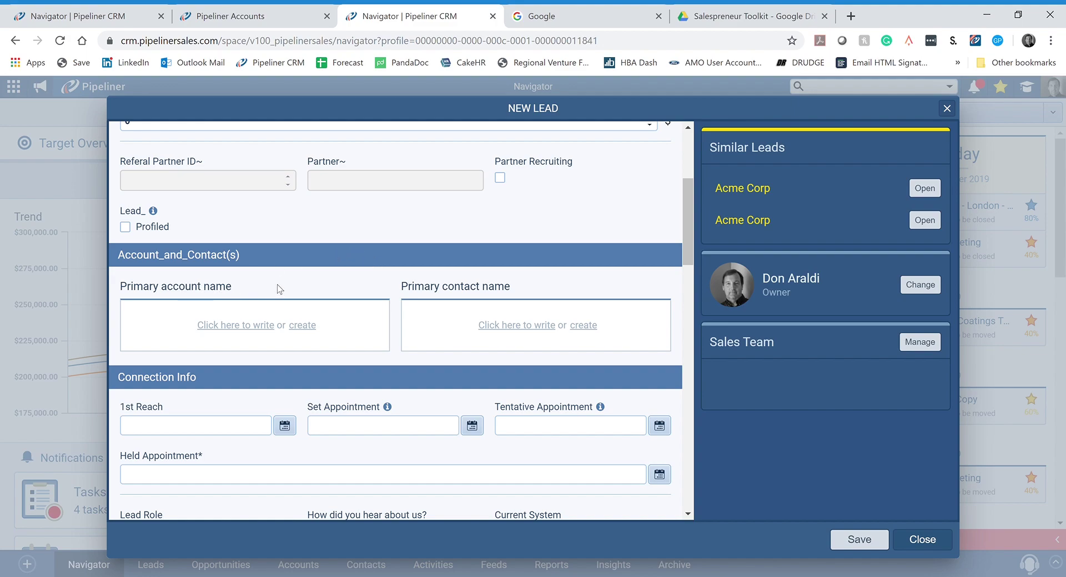
{"action": "scroll", "coordinate": [280, 289], "scroll_direction": "up", "scroll_amount": 3}
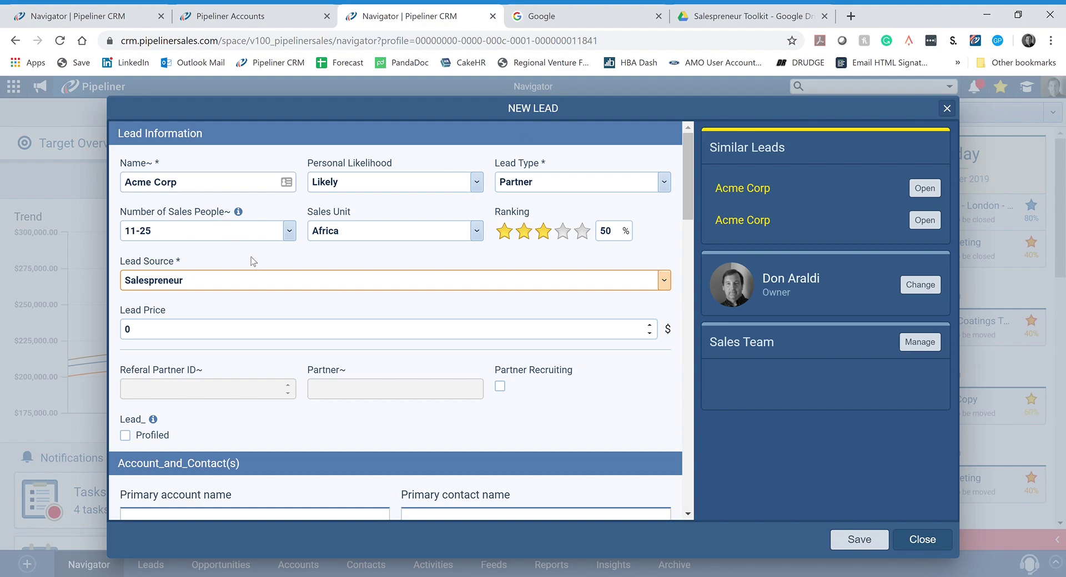
{"action": "scroll", "coordinate": [265, 299], "scroll_direction": "down", "scroll_amount": 3}
{"action": "scroll", "coordinate": [265, 310], "scroll_direction": "down", "scroll_amount": 1}
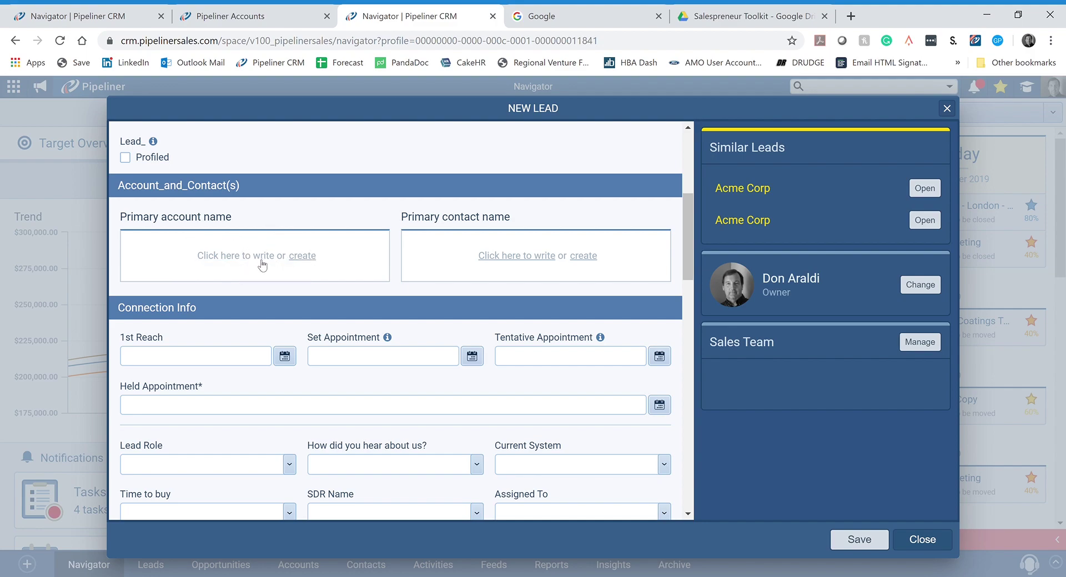
{"action": "left_click", "coordinate": [304, 258]}
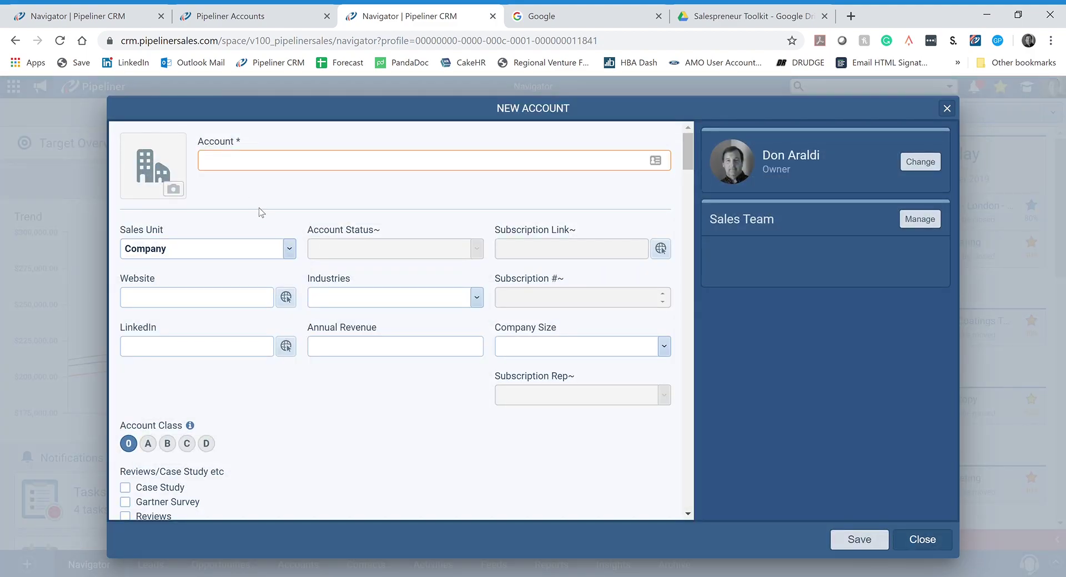
{"action": "type", "text": "Acme Corp"}
{"action": "key", "text": "Tab"}
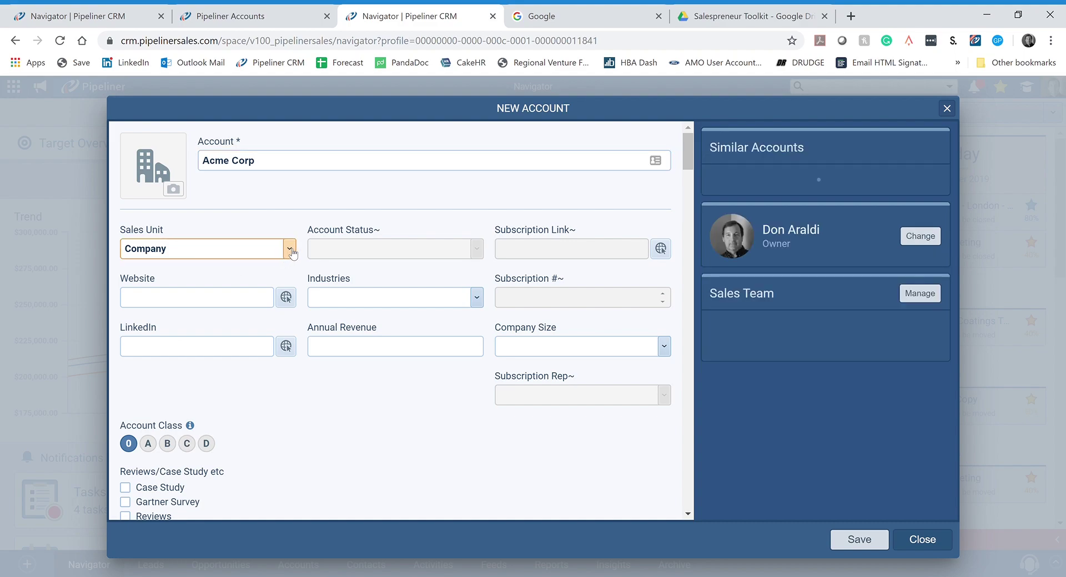
{"action": "left_click", "coordinate": [289, 249]}
{"action": "left_click", "coordinate": [157, 316]}
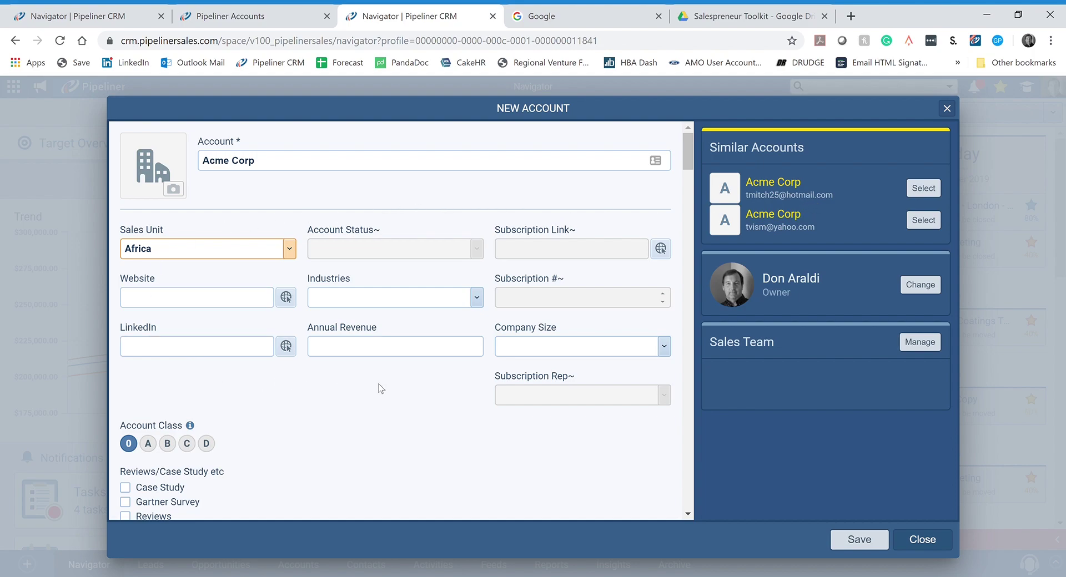
{"action": "left_click", "coordinate": [205, 303]}
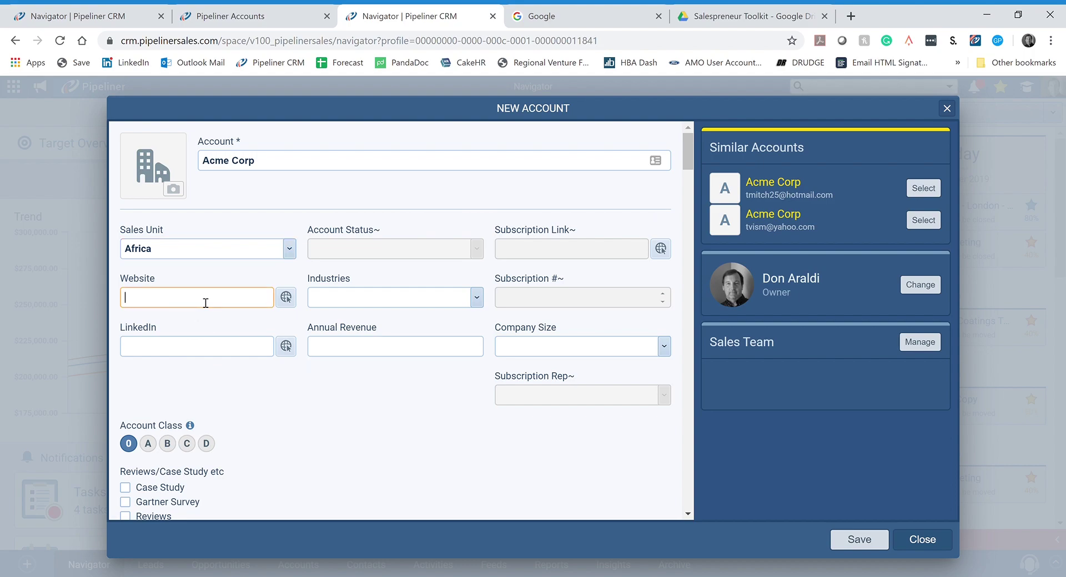
{"action": "type", "text": "www."}
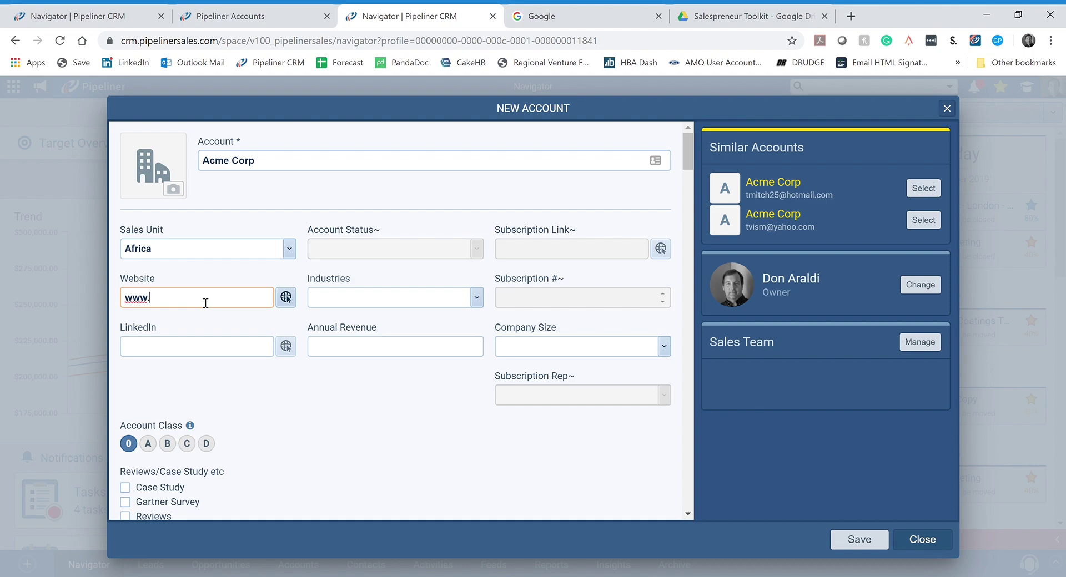
{"action": "type", "text": "acmecorp.com"}
{"action": "left_click", "coordinate": [177, 380]}
{"action": "left_click", "coordinate": [190, 354]}
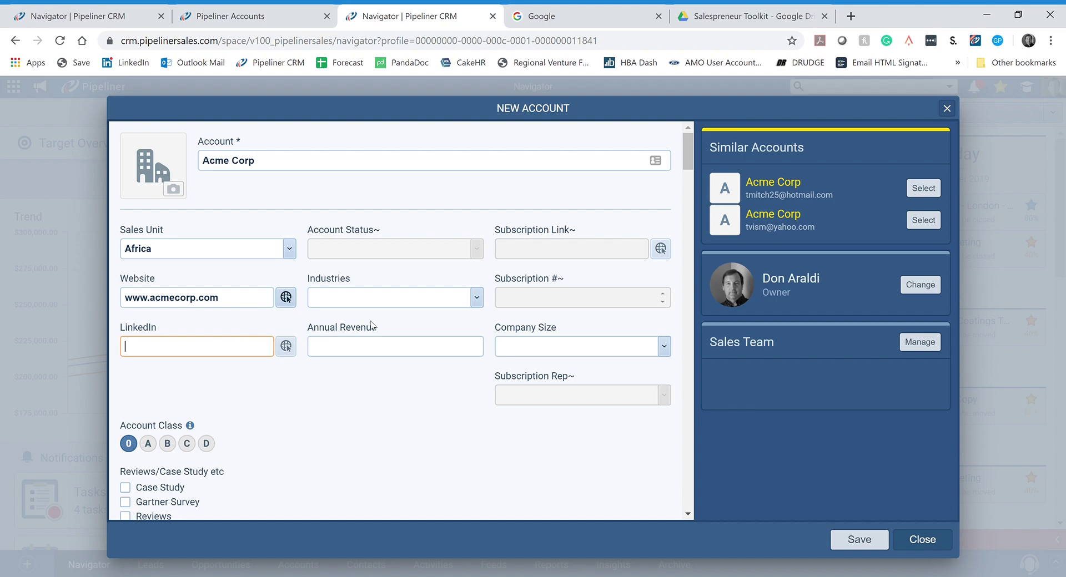
Step: Set the account's industry to Other and its company size to 201-500
{"action": "left_click", "coordinate": [477, 298]}
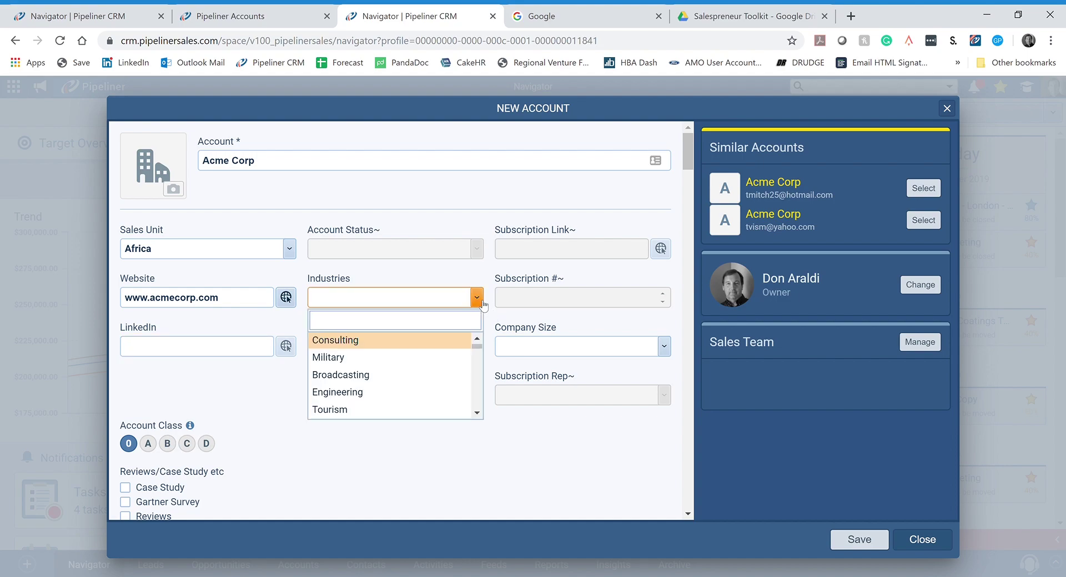
{"action": "scroll", "coordinate": [423, 376], "scroll_direction": "down", "scroll_amount": 3}
{"action": "scroll", "coordinate": [422, 380], "scroll_direction": "down", "scroll_amount": 6}
{"action": "scroll", "coordinate": [423, 380], "scroll_direction": "up", "scroll_amount": 10}
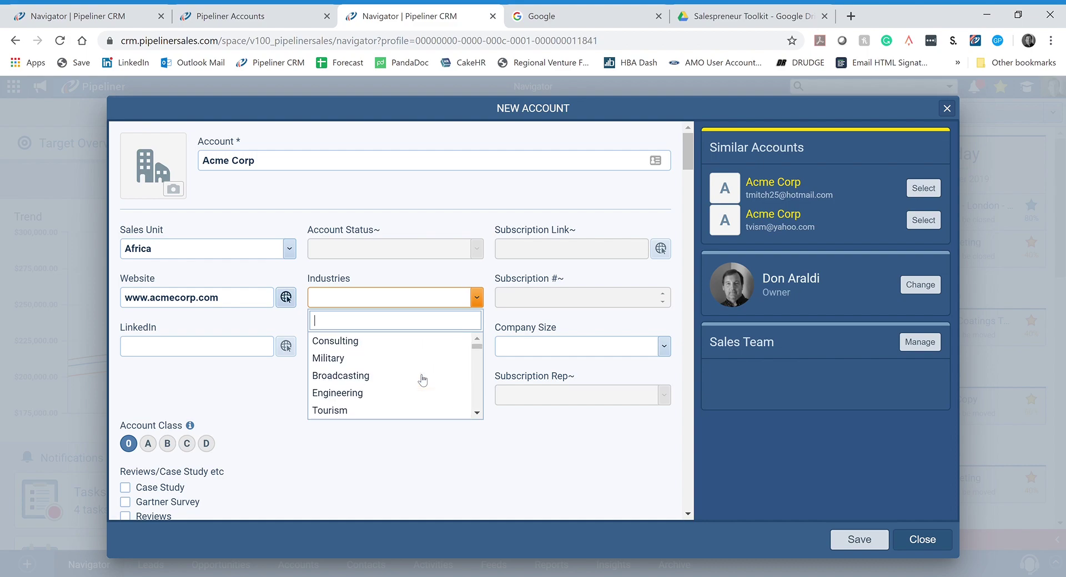
{"action": "type", "text": "oth"}
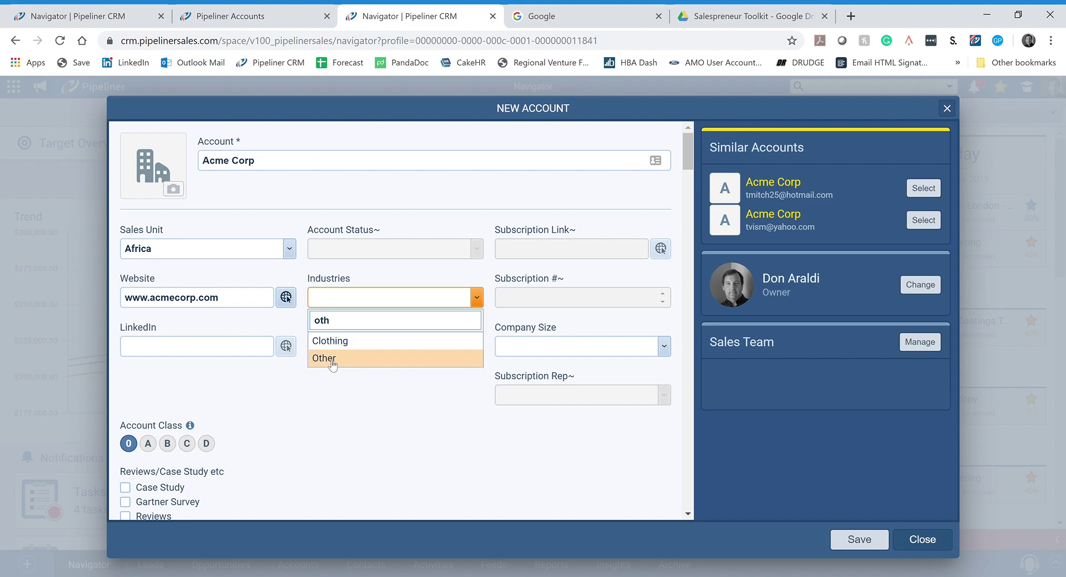
{"action": "left_click", "coordinate": [330, 360]}
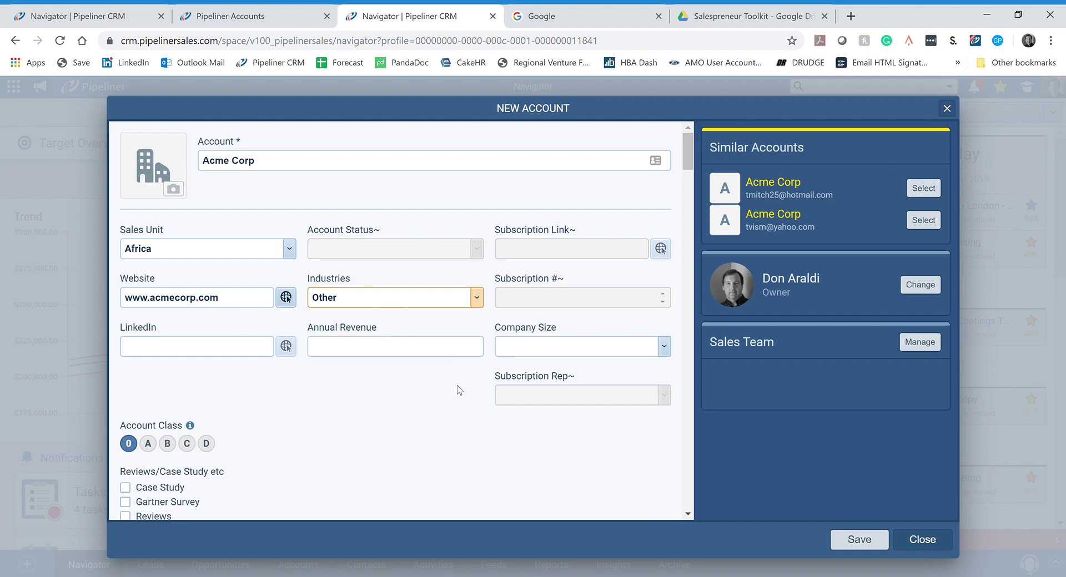
{"action": "left_click", "coordinate": [347, 355]}
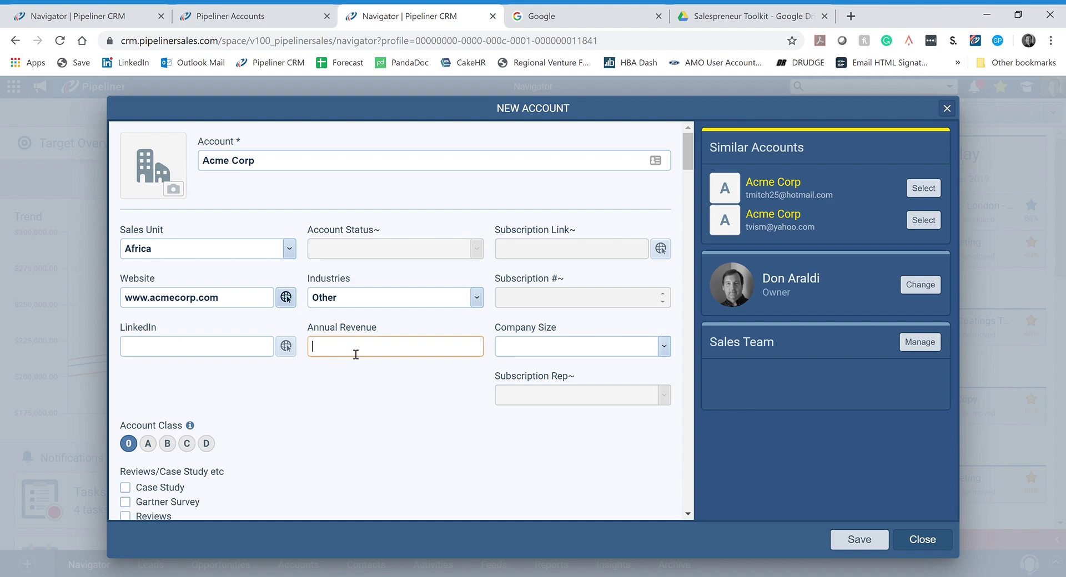
{"action": "left_click", "coordinate": [664, 347]}
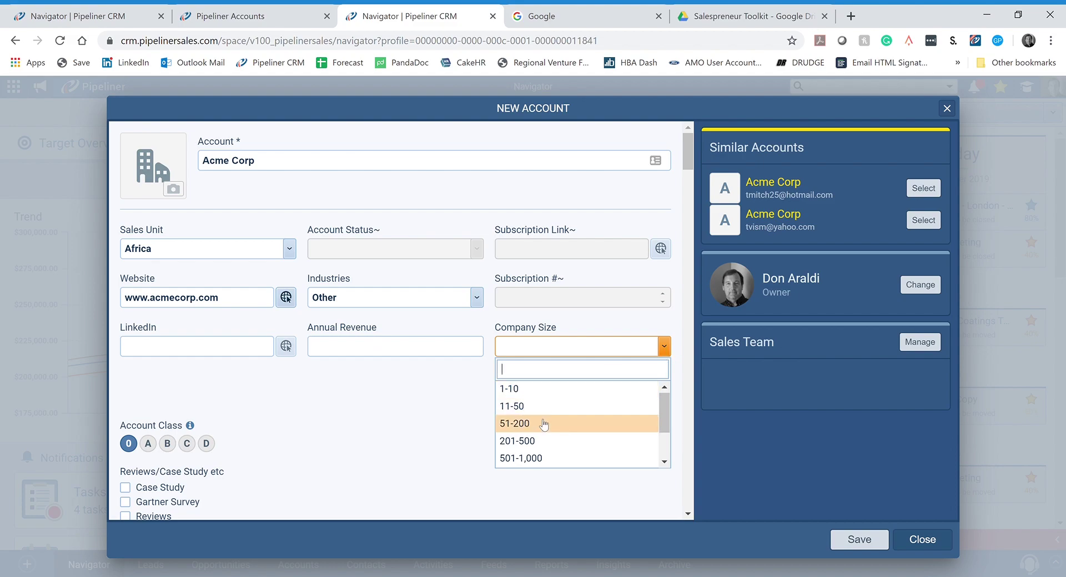
{"action": "left_click", "coordinate": [516, 441]}
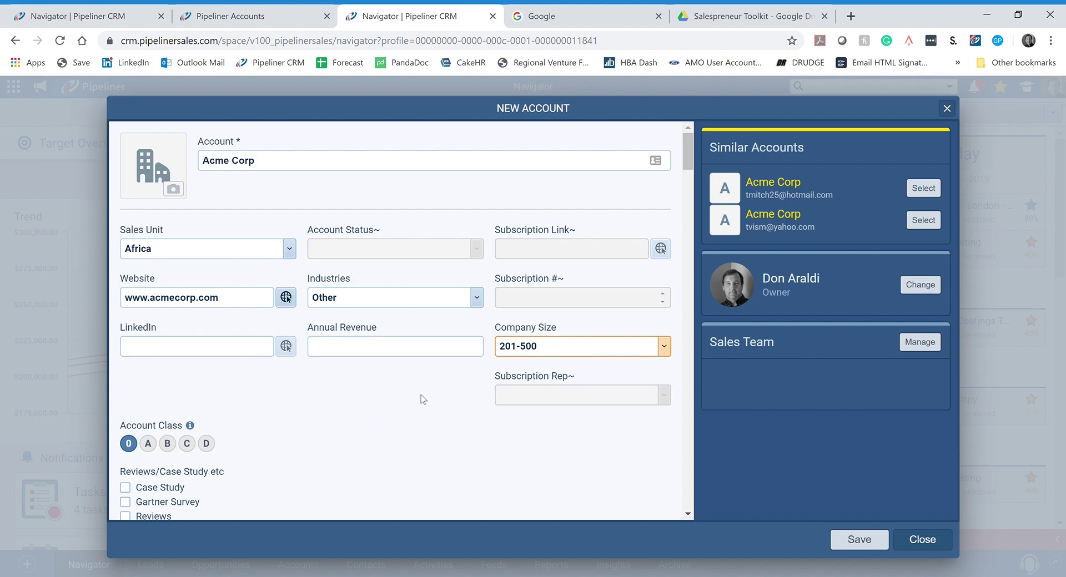
Step: Enter the primary contact's first and last name on the account form
{"action": "scroll", "coordinate": [389, 378], "scroll_direction": "down", "scroll_amount": 2}
{"action": "scroll", "coordinate": [389, 379], "scroll_direction": "down", "scroll_amount": 5}
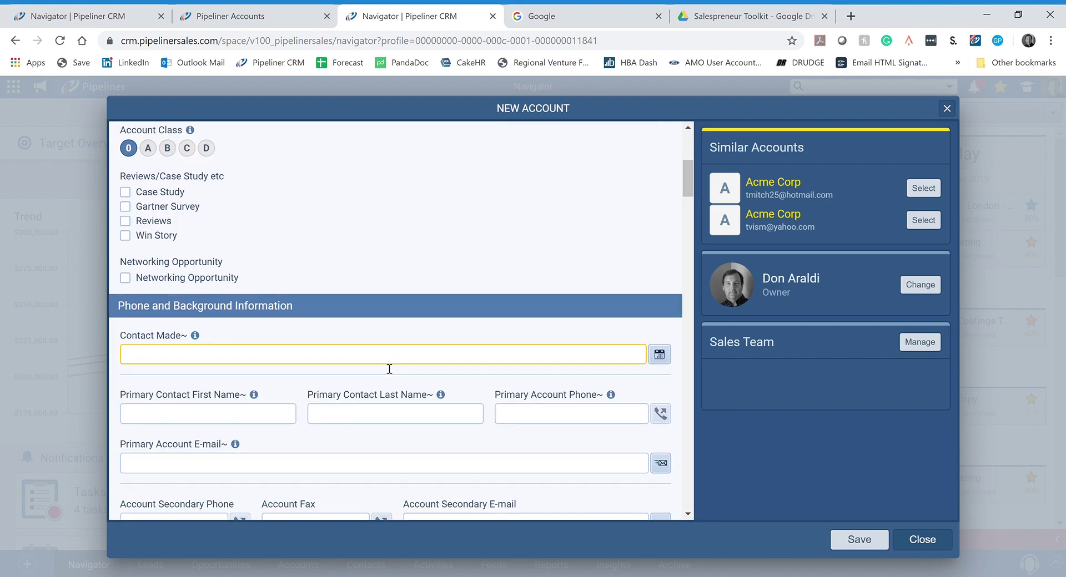
{"action": "left_click", "coordinate": [407, 343]}
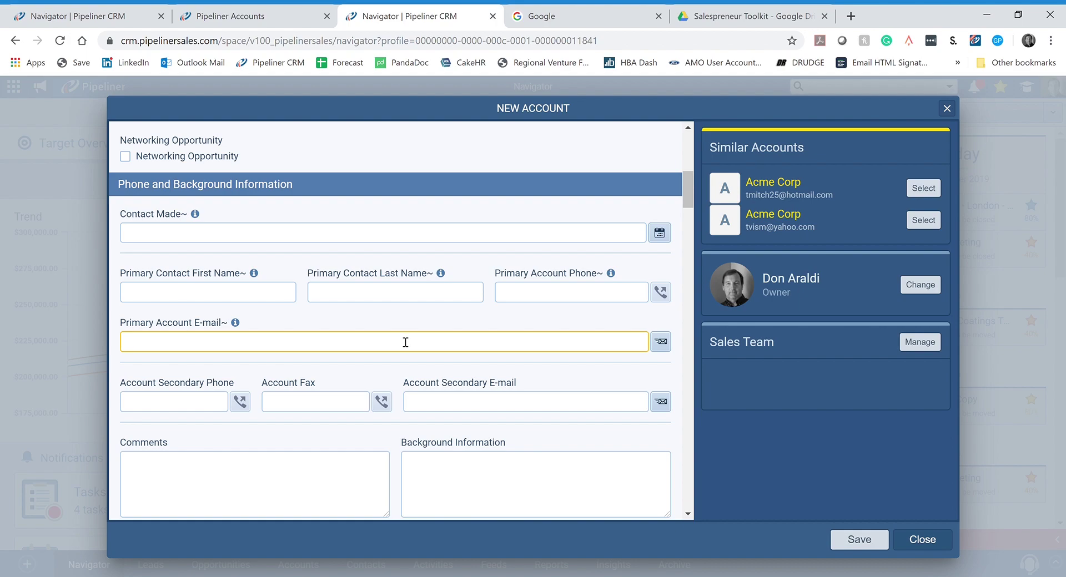
{"action": "left_click", "coordinate": [163, 291]}
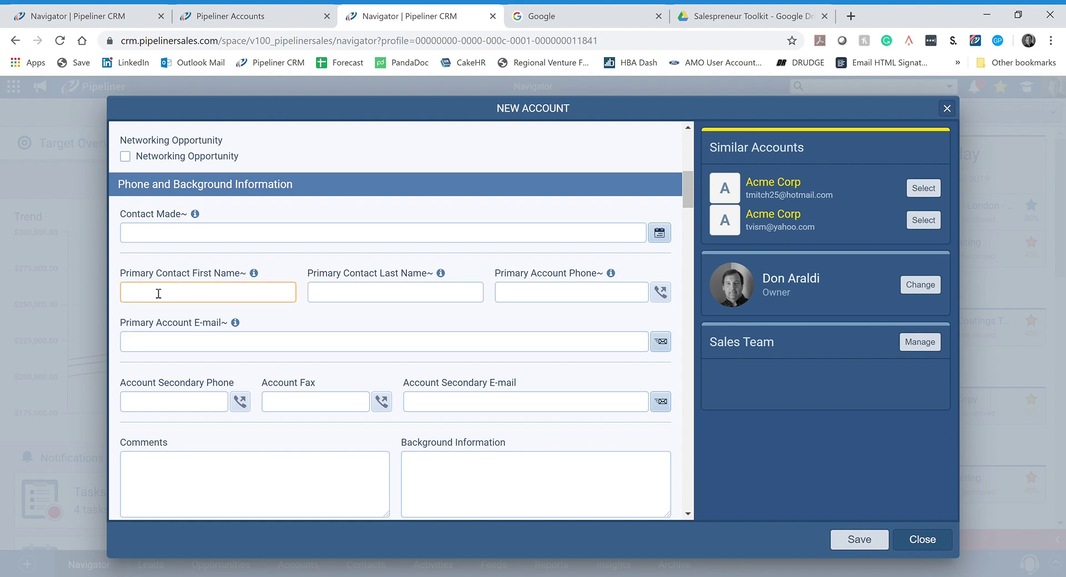
{"action": "key", "text": "Tab"}
Step: Fill in the account's primary phone number and primary e-mail address
{"action": "left_click", "coordinate": [555, 302]}
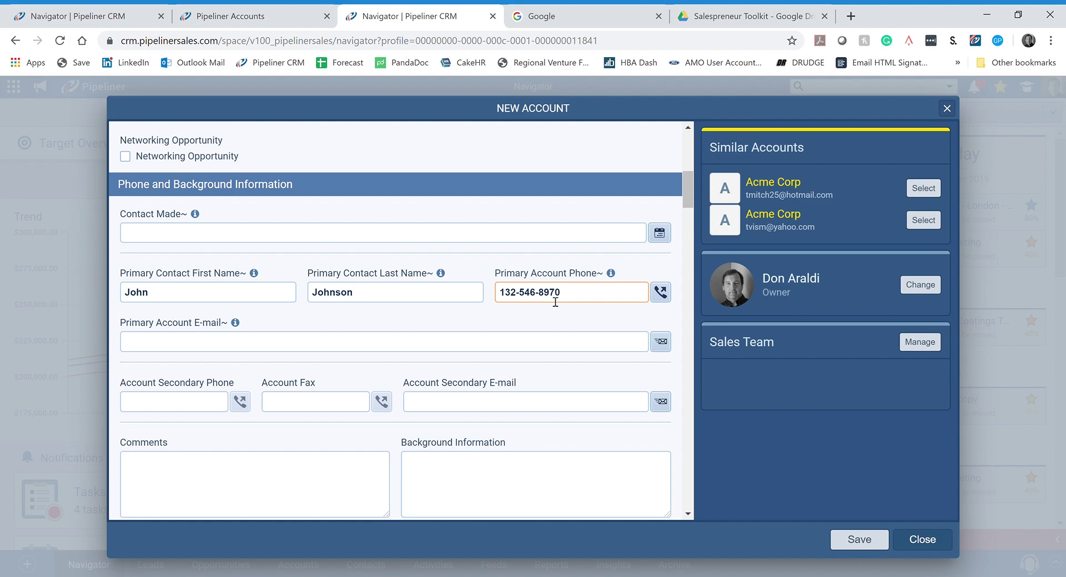
{"action": "left_click", "coordinate": [215, 350]}
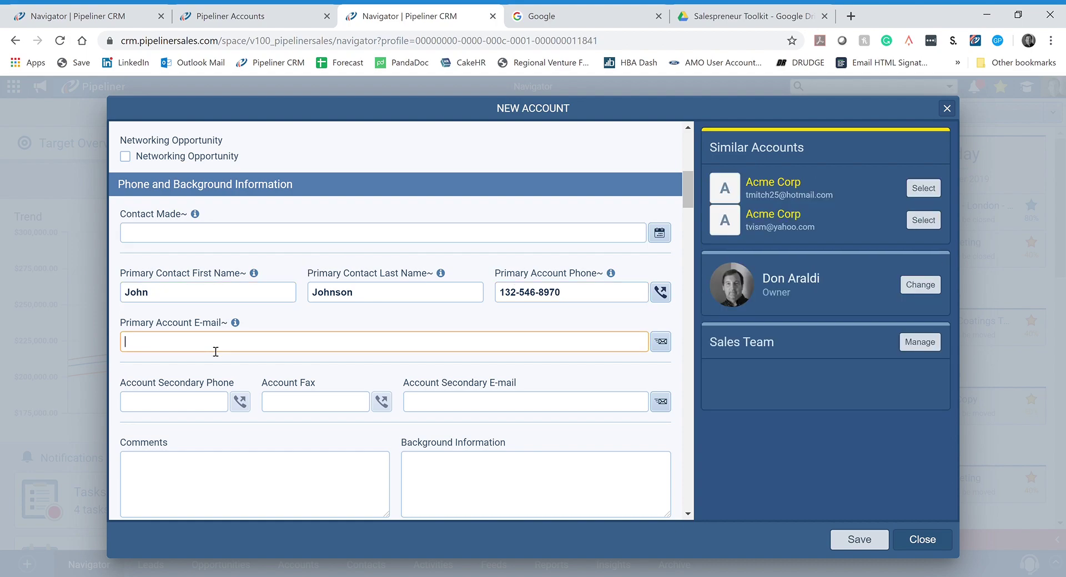
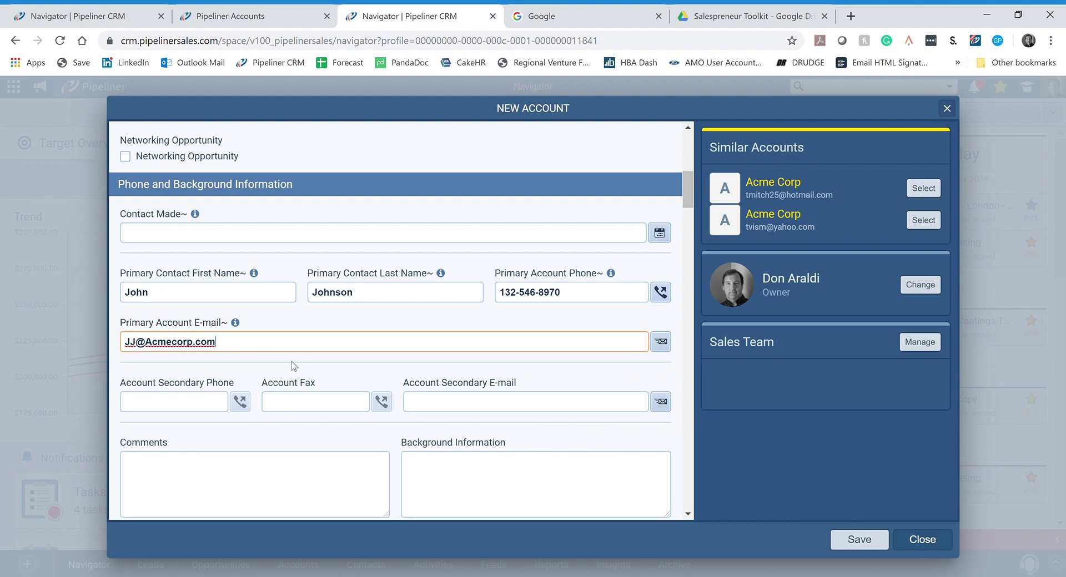
{"action": "left_click", "coordinate": [300, 366]}
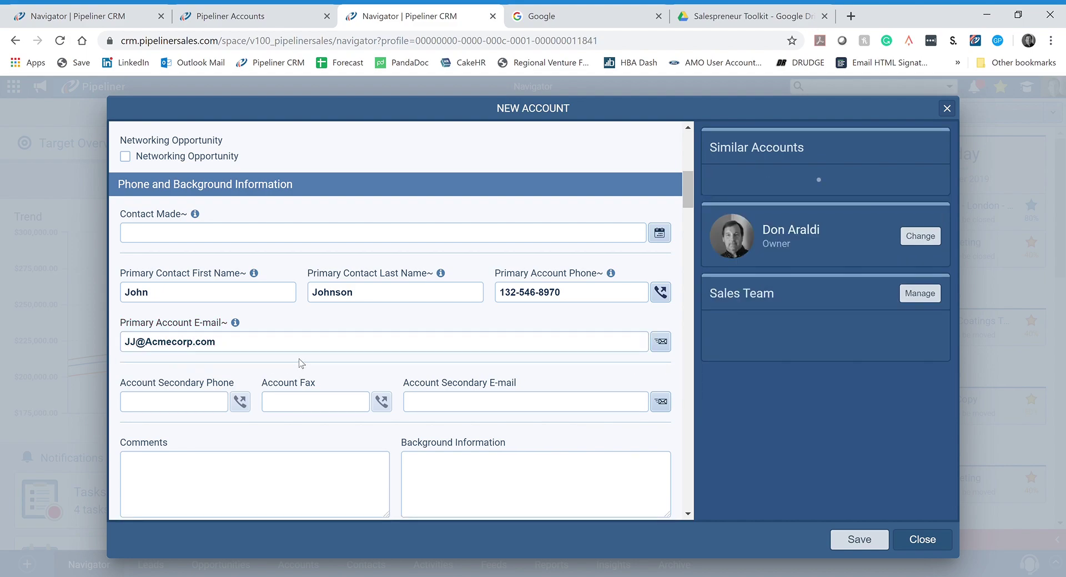
{"action": "left_click", "coordinate": [299, 410]}
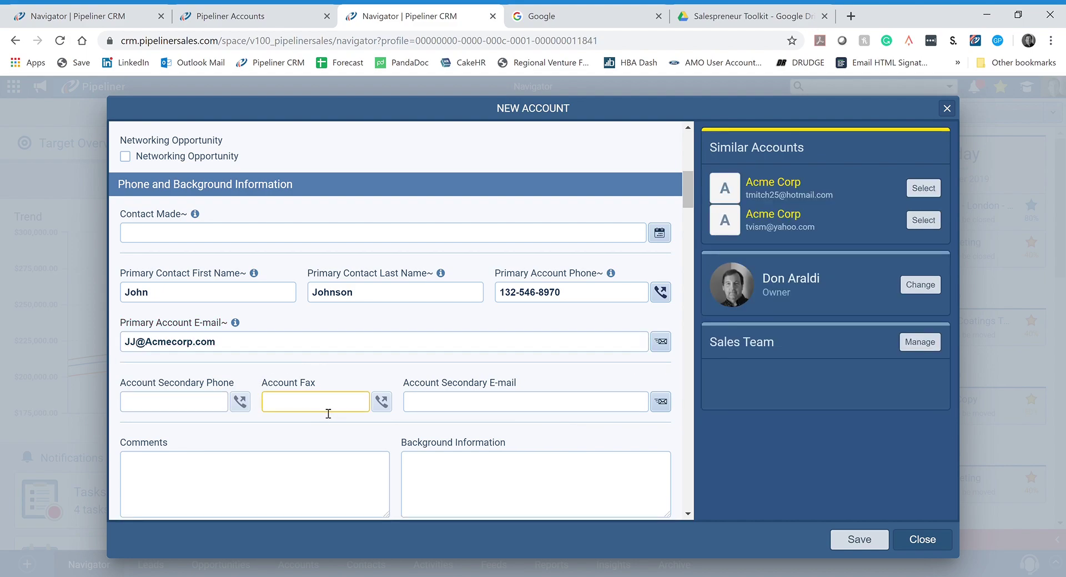
Step: Search 'nigeria' in the address Country list and select Nigeria
{"action": "scroll", "coordinate": [366, 413], "scroll_direction": "down", "scroll_amount": 5}
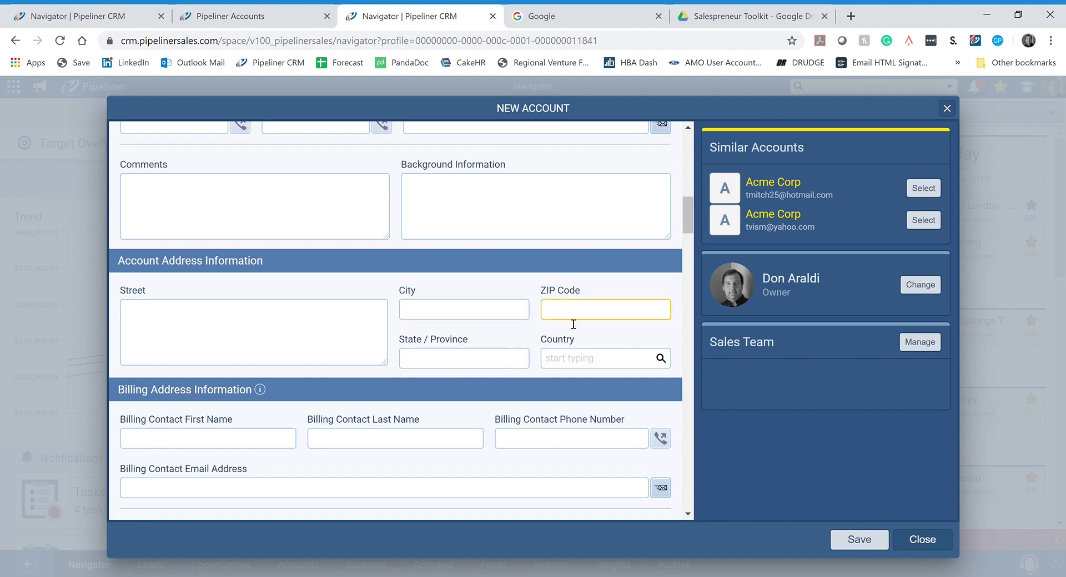
{"action": "left_click", "coordinate": [576, 363]}
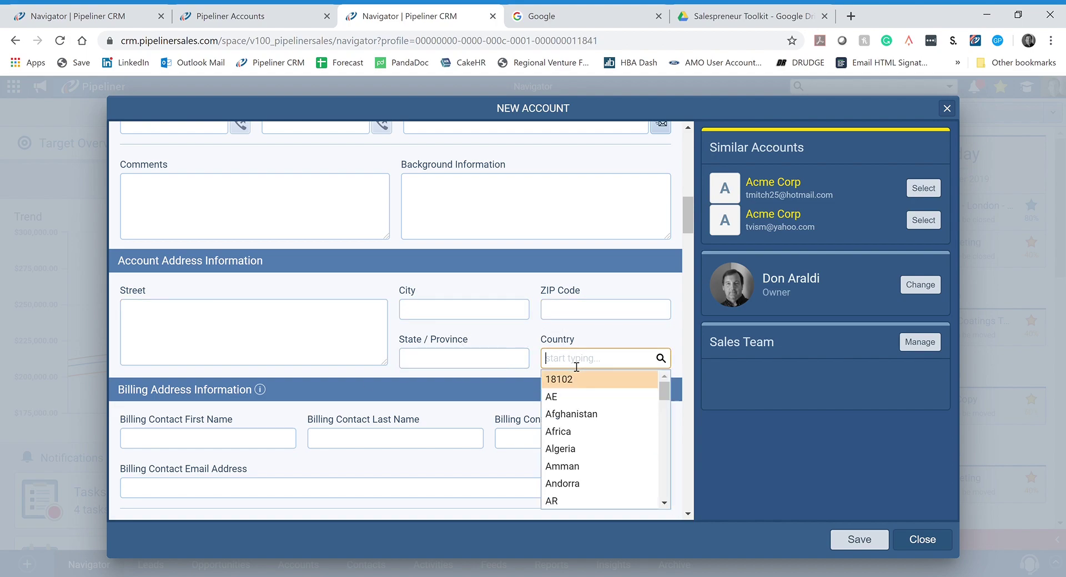
{"action": "type", "text": "nigeri"}
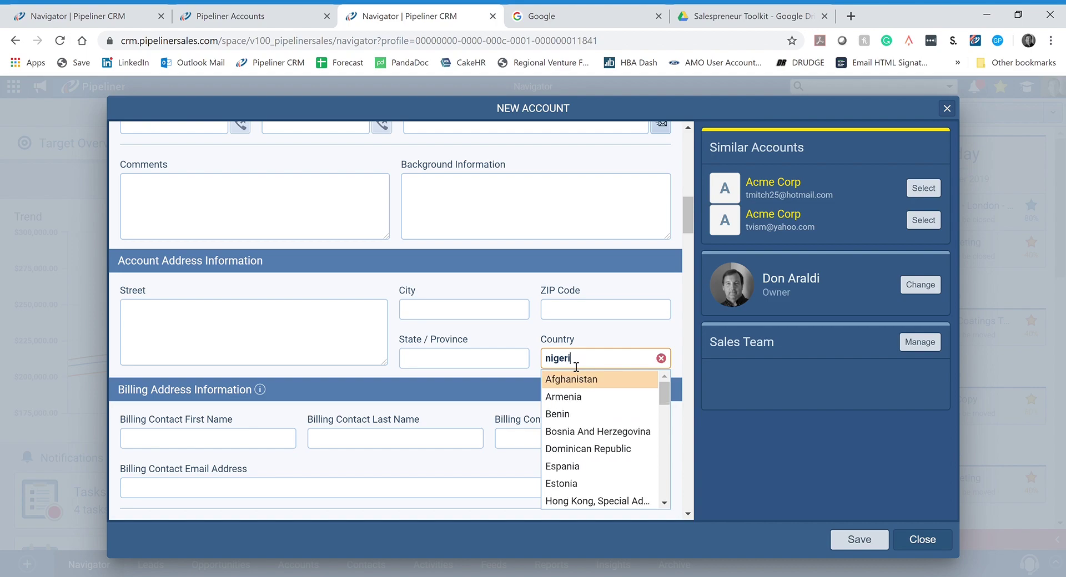
{"action": "type", "text": "a"}
{"action": "left_click", "coordinate": [564, 397]}
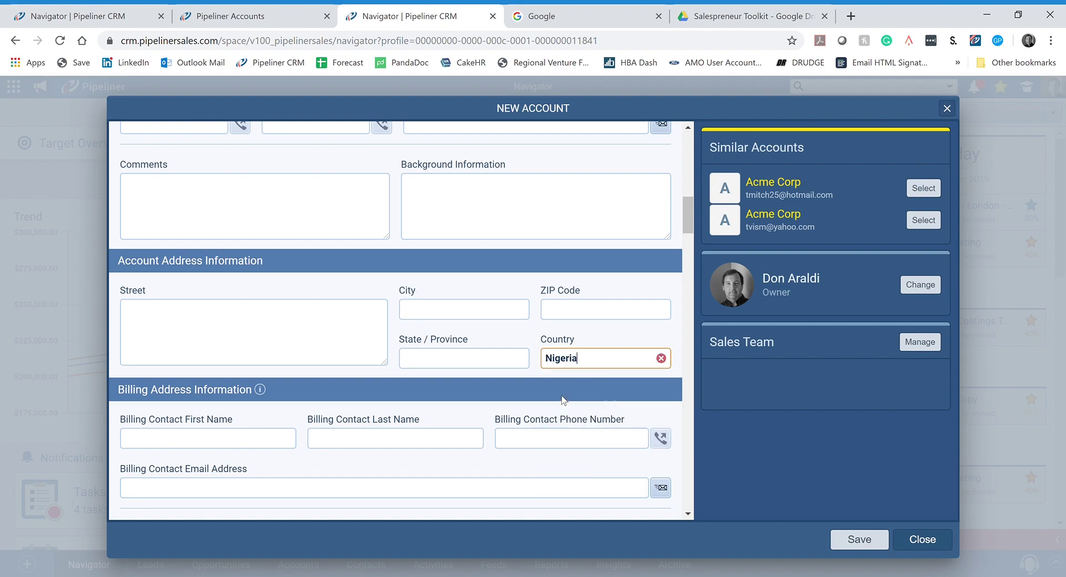
{"action": "scroll", "coordinate": [297, 424], "scroll_direction": "down", "scroll_amount": 3}
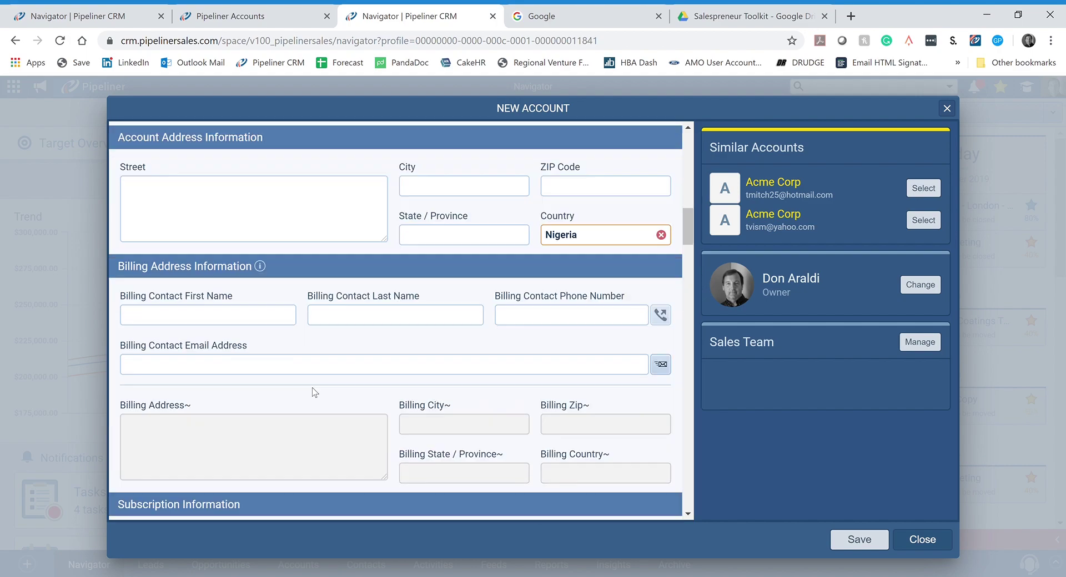
{"action": "scroll", "coordinate": [429, 325], "scroll_direction": "down", "scroll_amount": 3}
{"action": "scroll", "coordinate": [429, 322], "scroll_direction": "up", "scroll_amount": 4}
{"action": "scroll", "coordinate": [430, 322], "scroll_direction": "up", "scroll_amount": 5}
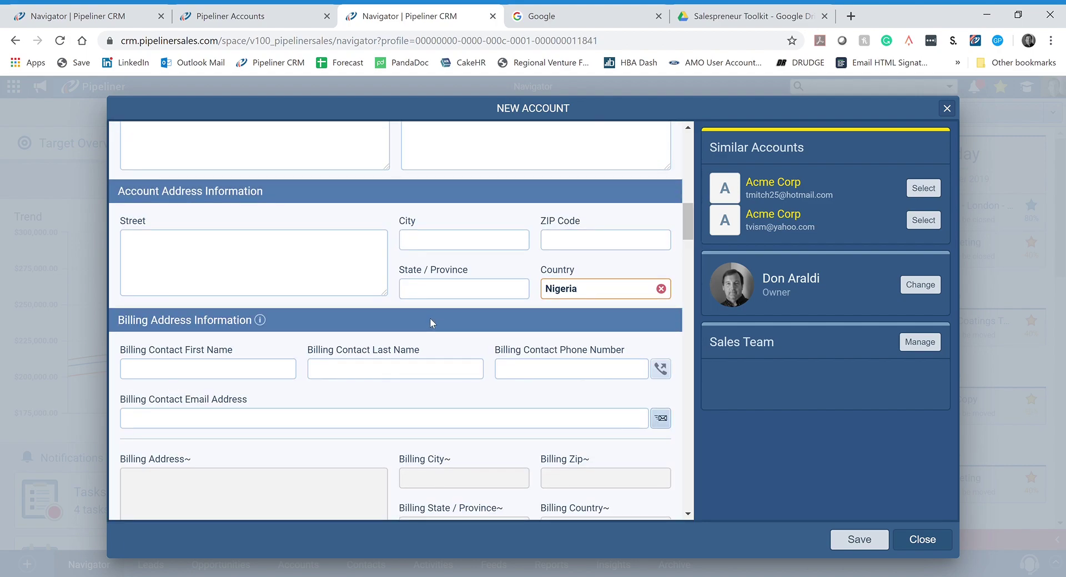
{"action": "scroll", "coordinate": [437, 325], "scroll_direction": "up", "scroll_amount": 4}
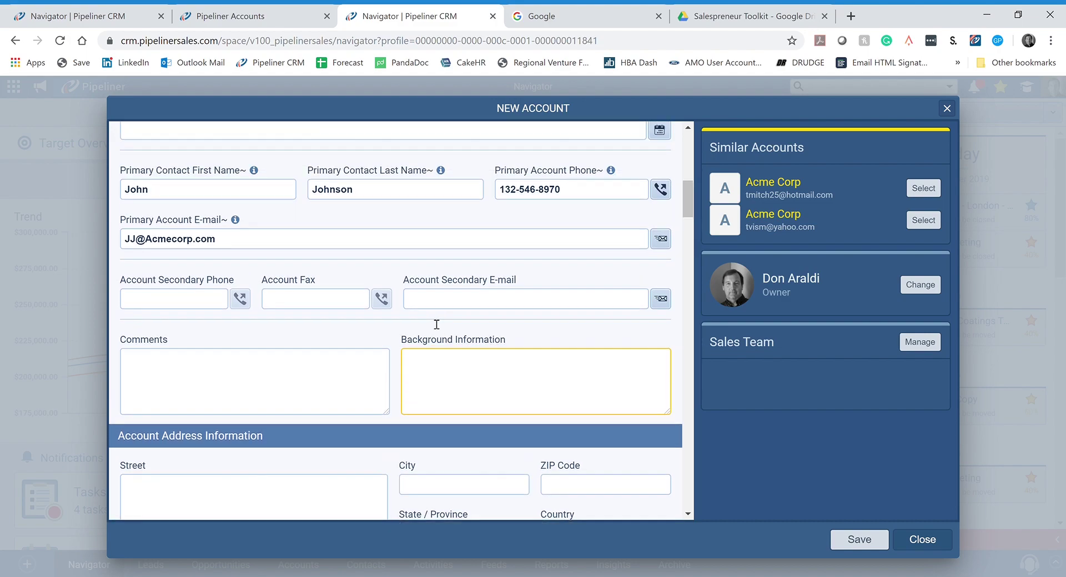
Step: Save the Acme Corp account and confirm it appears as the lead's primary account
{"action": "left_click", "coordinate": [864, 543]}
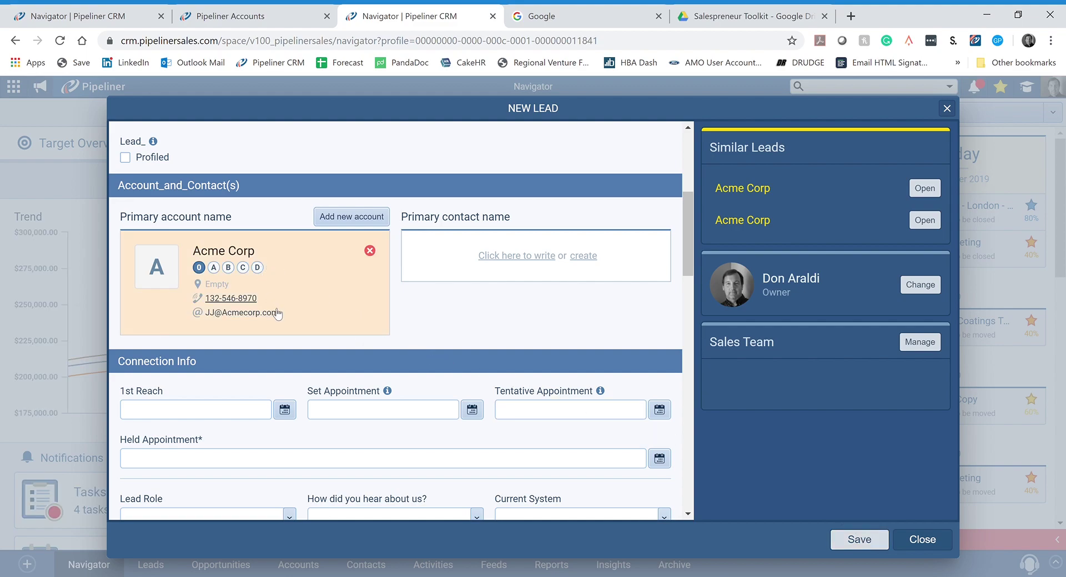
{"action": "scroll", "coordinate": [305, 292], "scroll_direction": "up", "scroll_amount": 5}
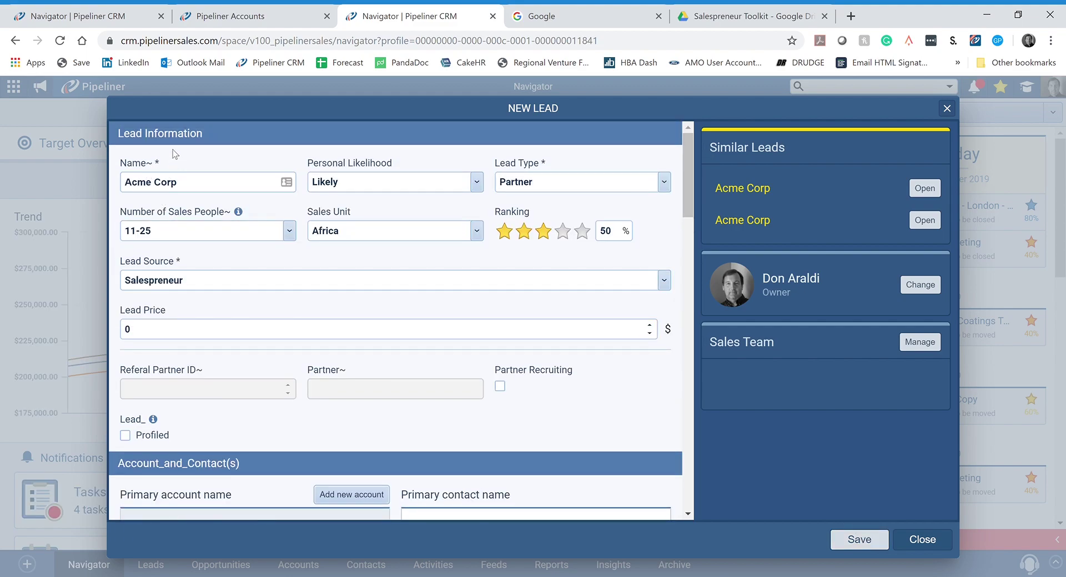
{"action": "scroll", "coordinate": [222, 305], "scroll_direction": "down", "scroll_amount": 4}
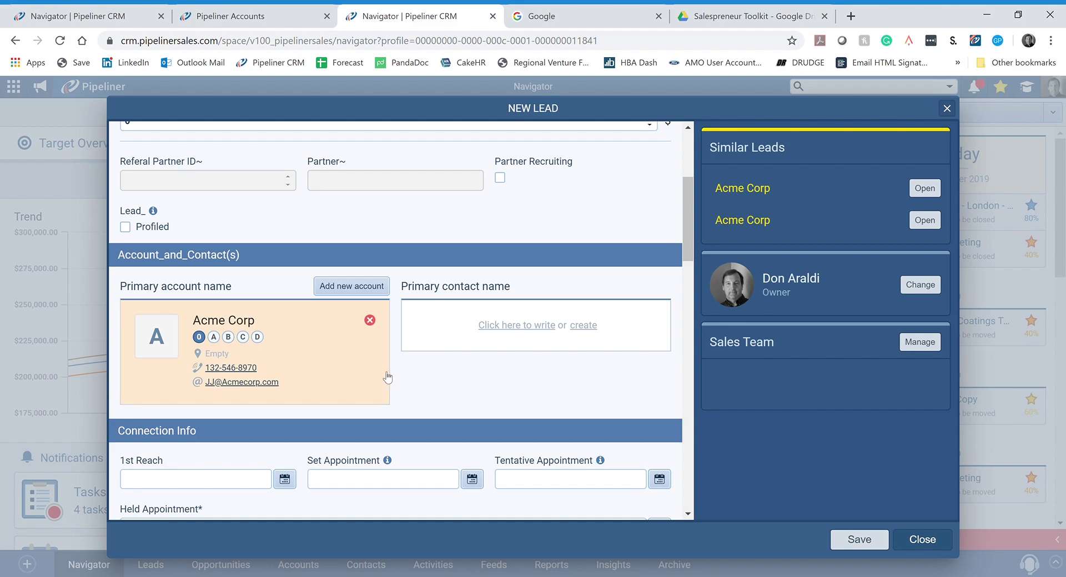
Step: Start a new male primary contact for the lead and enter the contact's full name
{"action": "left_click", "coordinate": [588, 327]}
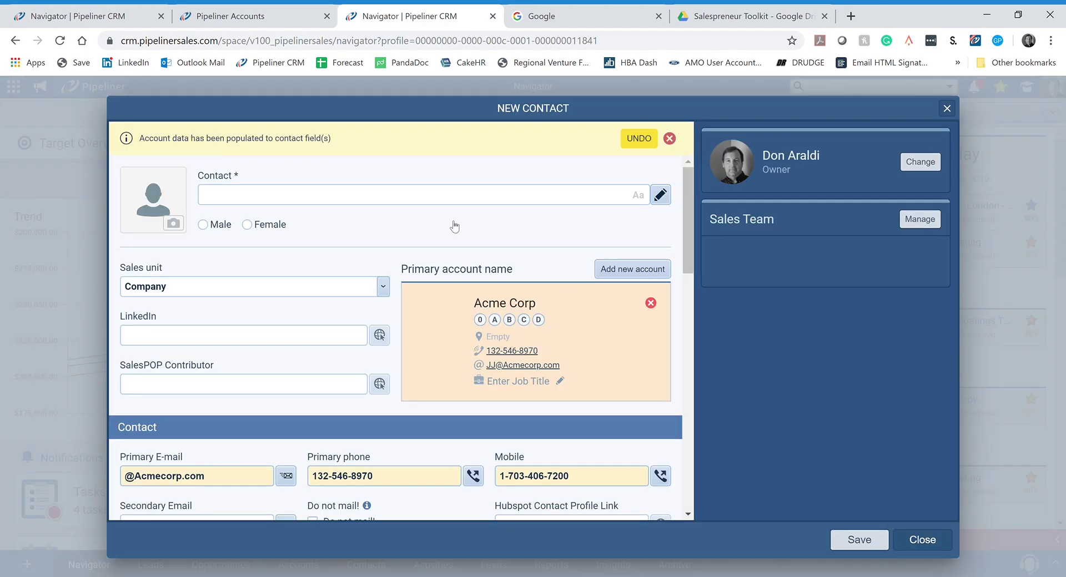
{"action": "left_click", "coordinate": [204, 224]}
{"action": "left_click", "coordinate": [240, 195]}
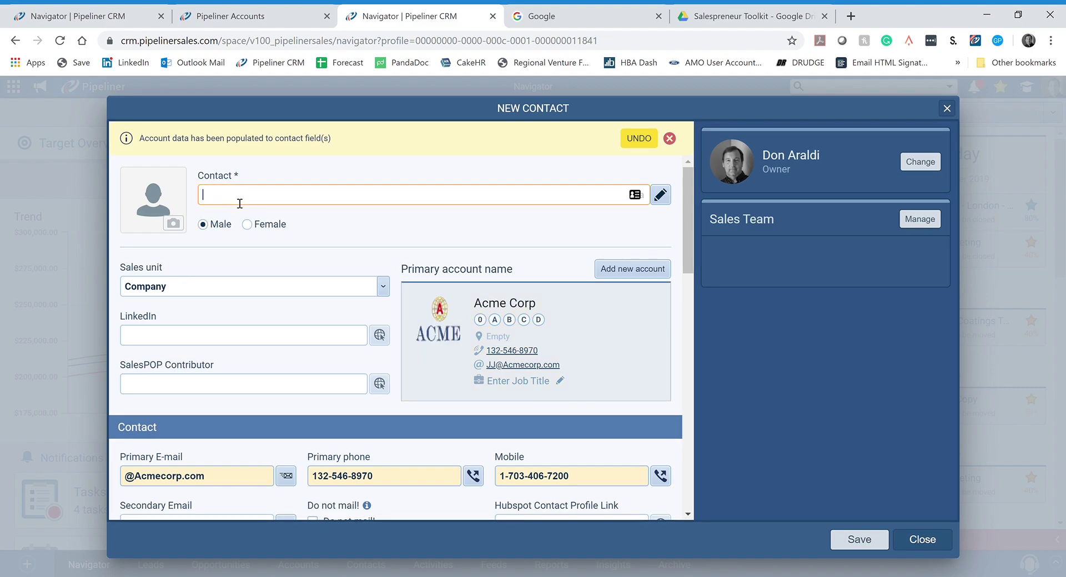
Step: Complete the LinkedIn and primary e-mail details, then save the new contact
{"action": "left_click", "coordinate": [176, 338]}
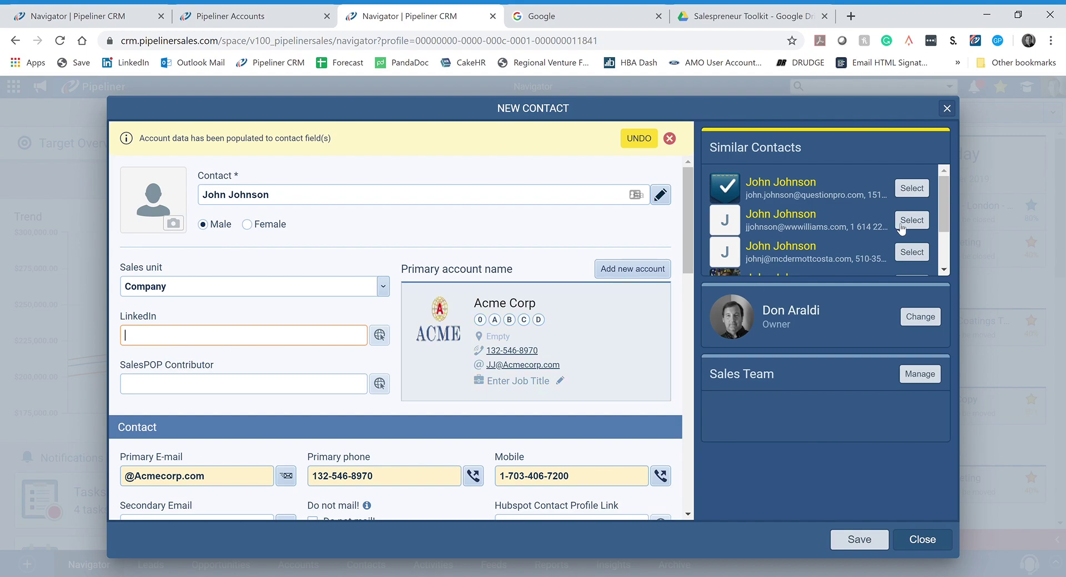
{"action": "left_click_drag", "start_coordinate": [944, 192], "coordinate": [947, 180]}
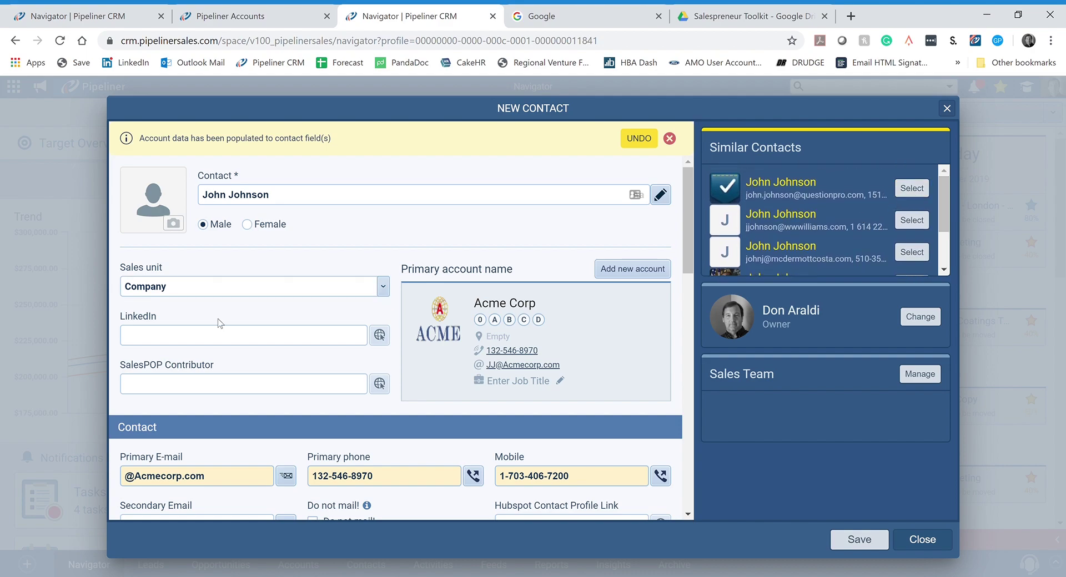
{"action": "scroll", "coordinate": [224, 303], "scroll_direction": "down", "scroll_amount": 4}
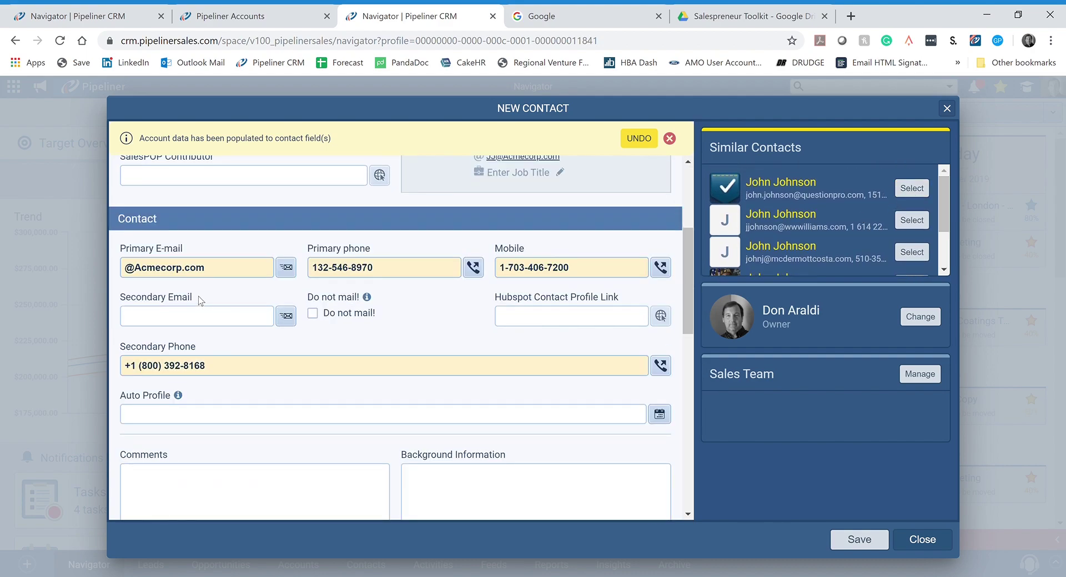
{"action": "left_click", "coordinate": [125, 267]}
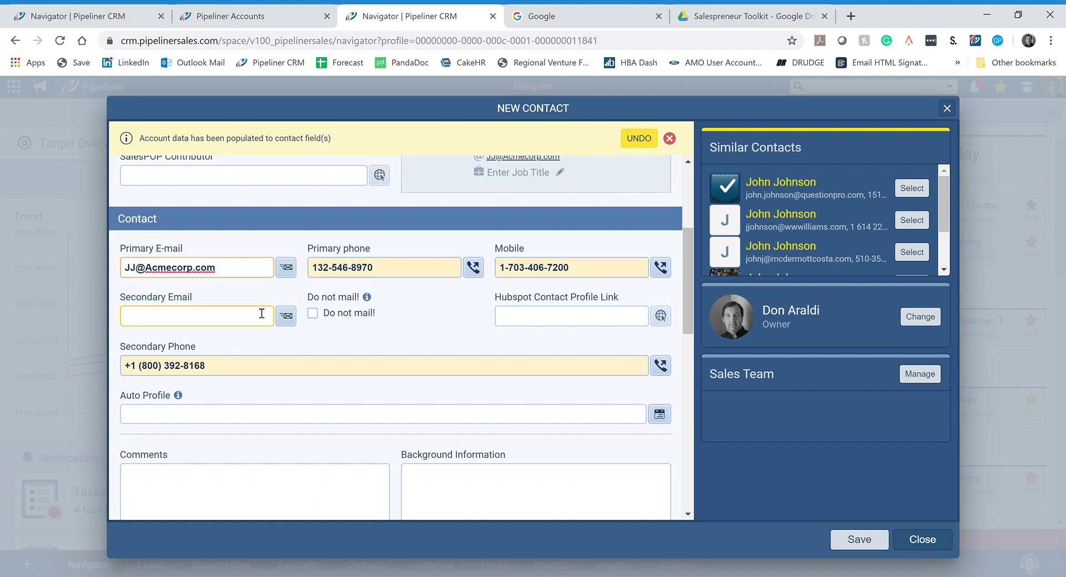
{"action": "left_click", "coordinate": [448, 296]}
{"action": "scroll", "coordinate": [390, 327], "scroll_direction": "down", "scroll_amount": 6}
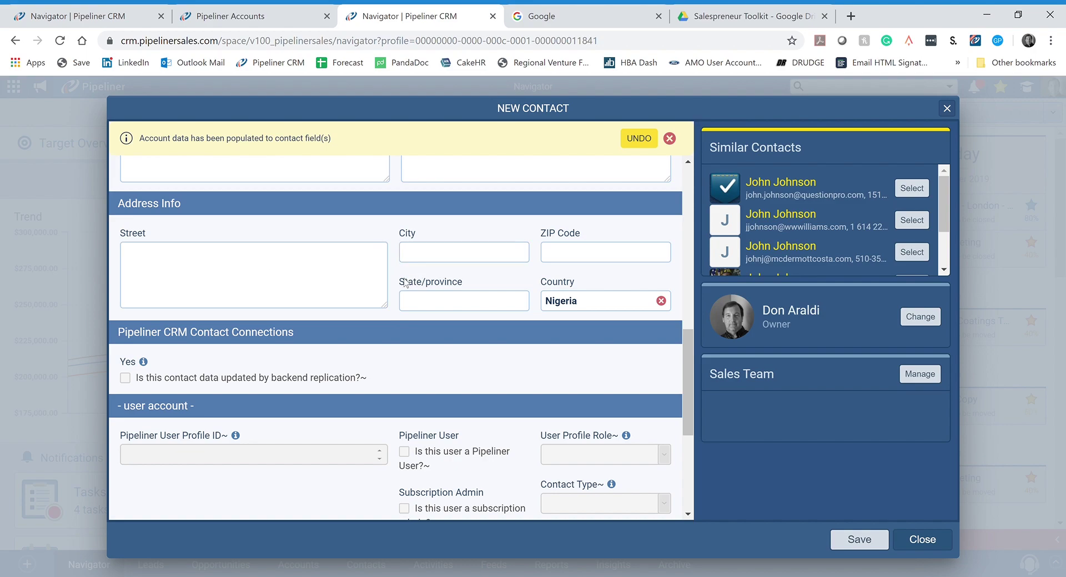
{"action": "left_click", "coordinate": [848, 542]}
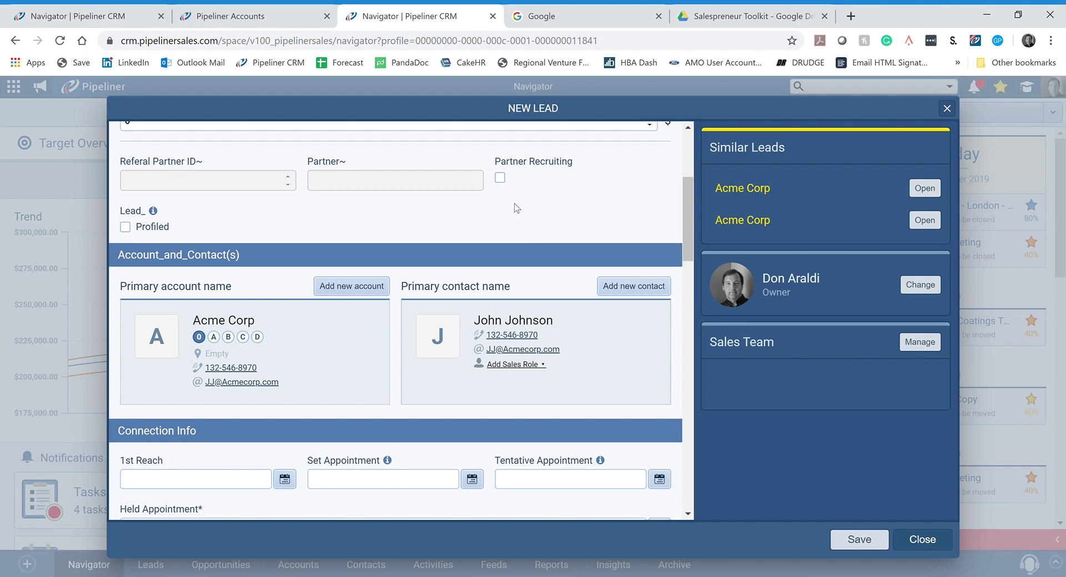
Step: Set the lead's 1st Reach date to 10/1/19
{"action": "scroll", "coordinate": [492, 343], "scroll_direction": "down", "scroll_amount": 4}
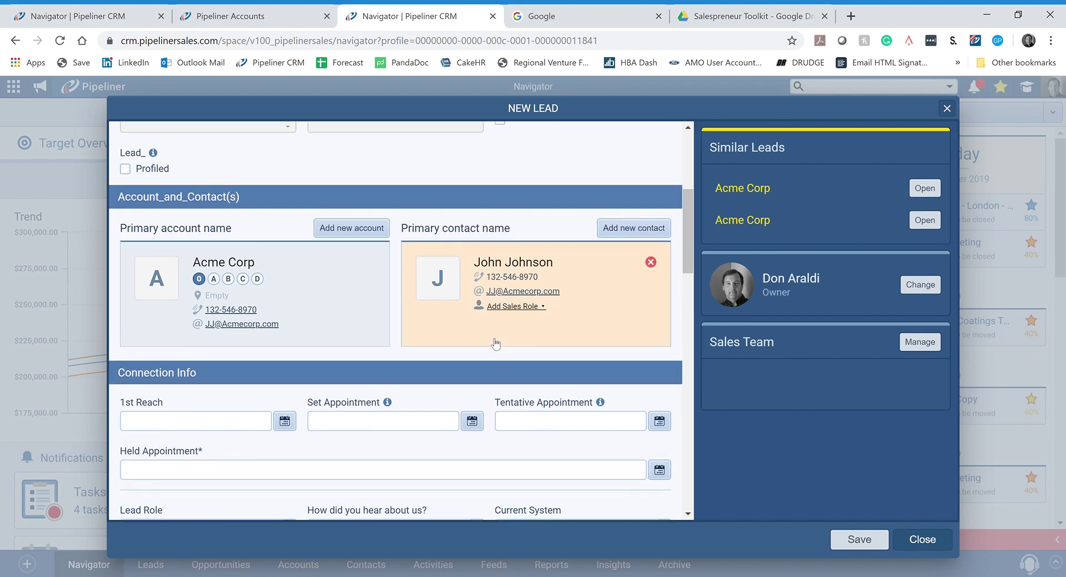
{"action": "left_click", "coordinate": [383, 320]}
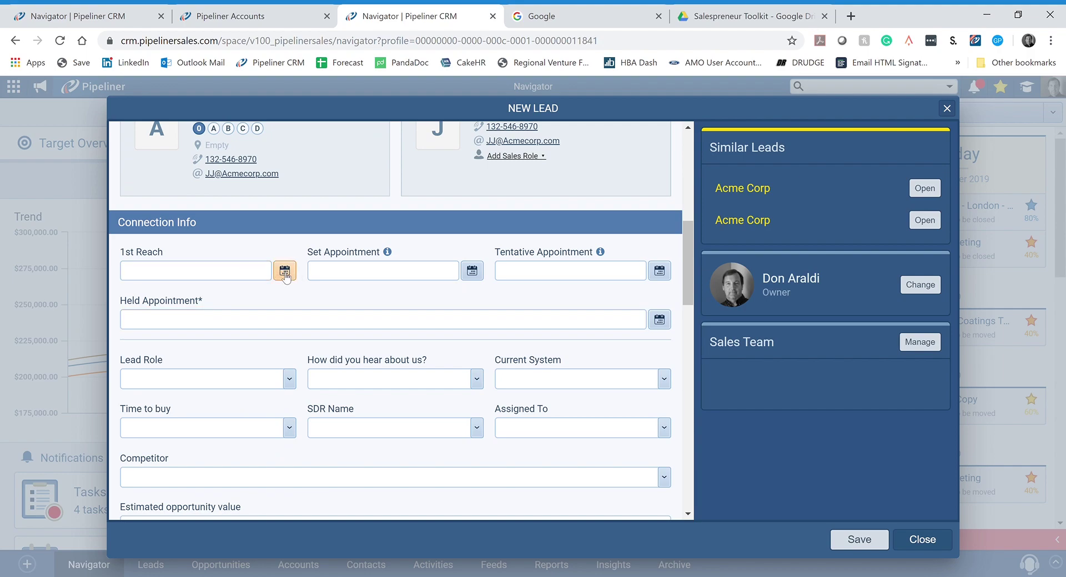
{"action": "left_click", "coordinate": [285, 272]}
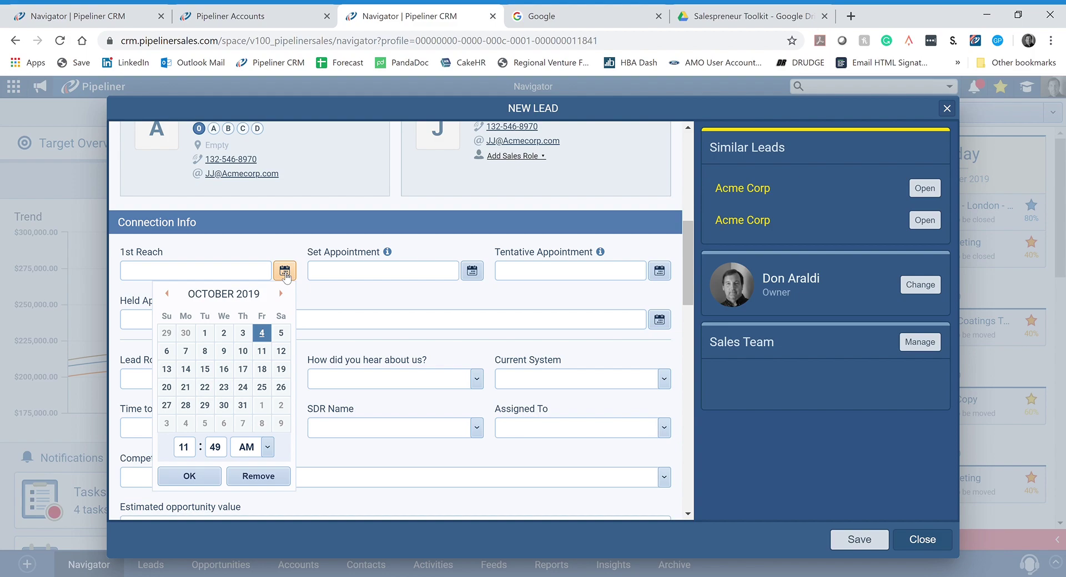
{"action": "left_click", "coordinate": [204, 334]}
{"action": "left_click", "coordinate": [195, 478]}
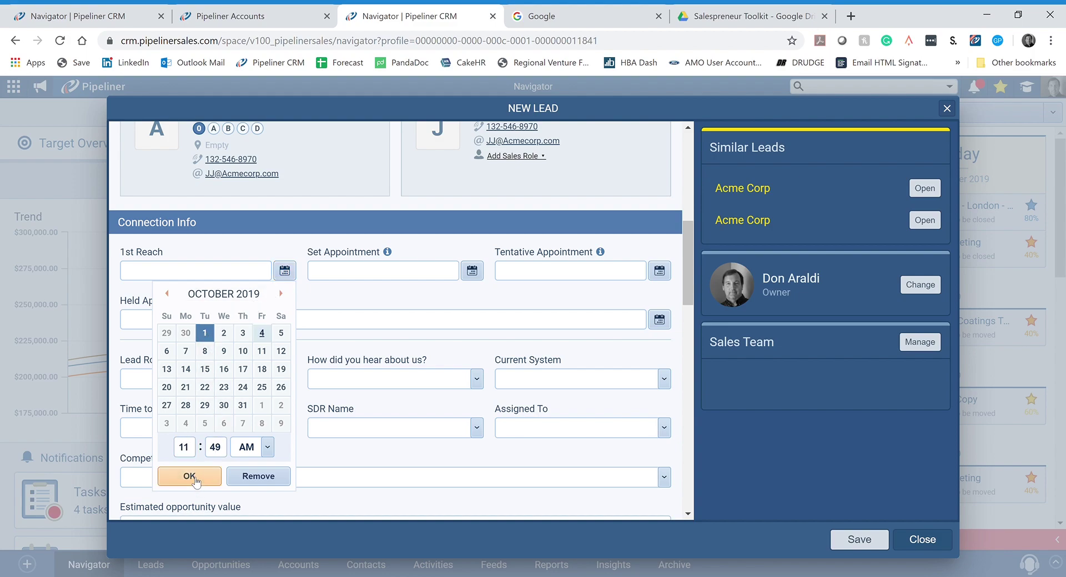
Step: Set Appointment to 10/1/19 and Tentative Appointment to 10/7/19, then save the lead
{"action": "left_click", "coordinate": [473, 272]}
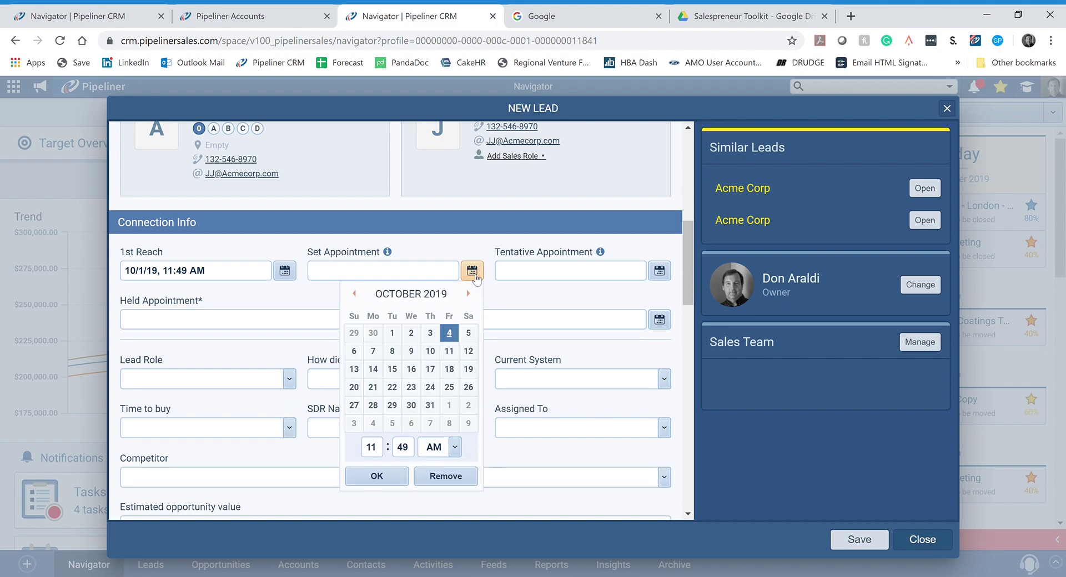
{"action": "left_click", "coordinate": [404, 338]}
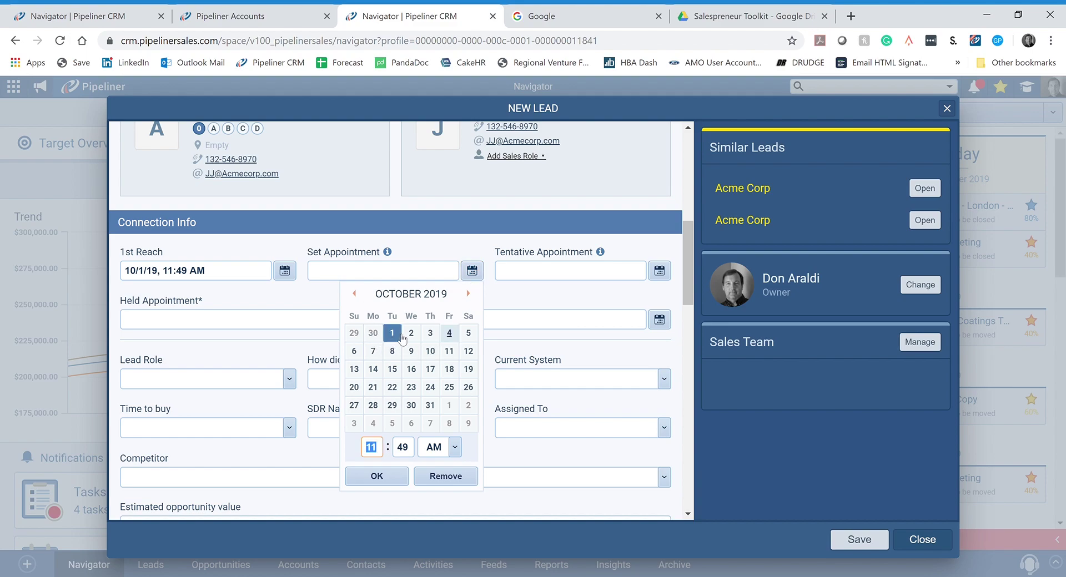
{"action": "left_click", "coordinate": [375, 476]}
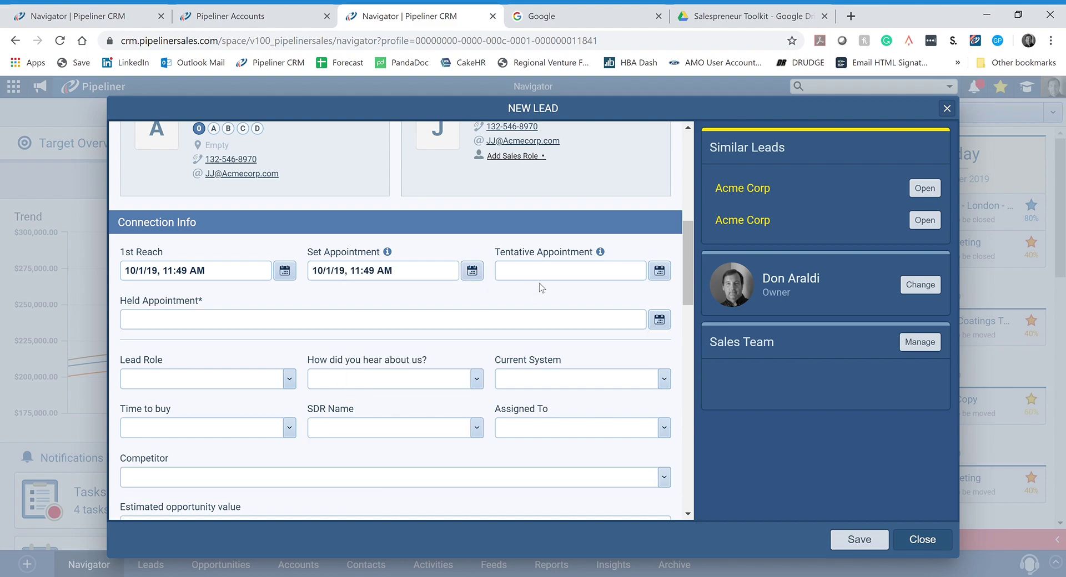
{"action": "left_click", "coordinate": [659, 272]}
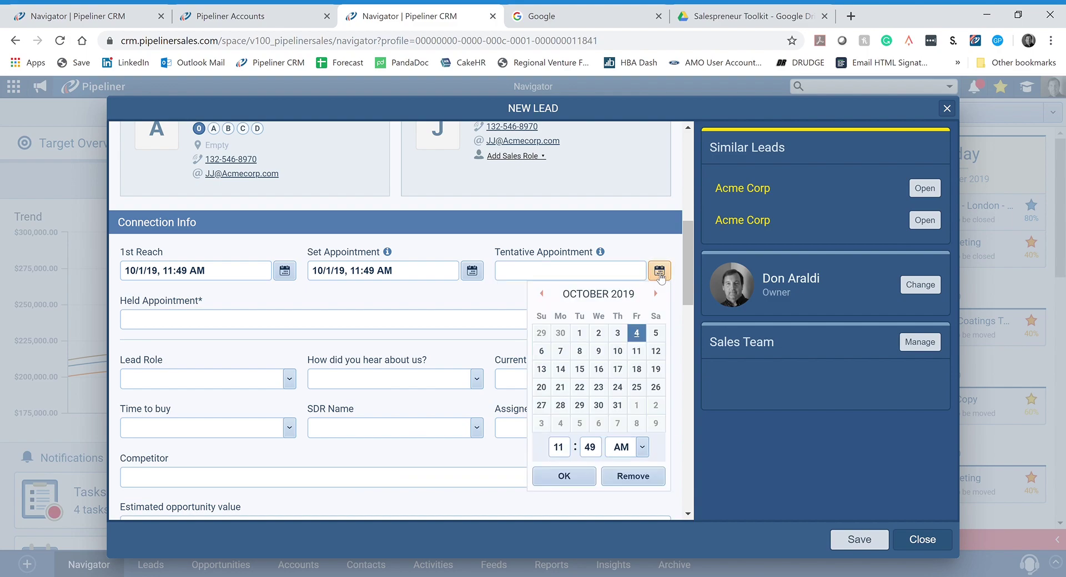
{"action": "left_click", "coordinate": [570, 357]}
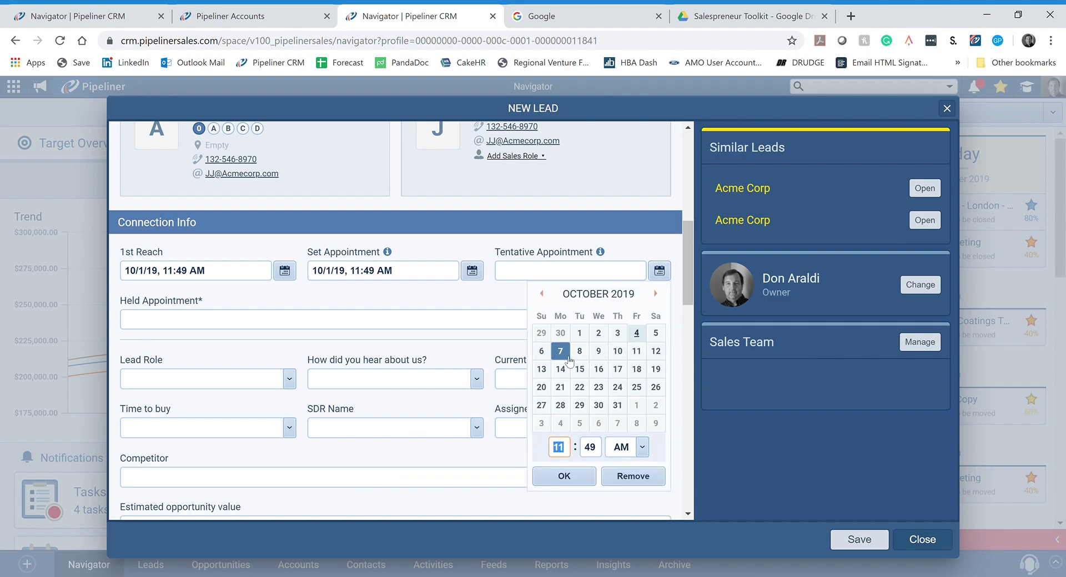
{"action": "left_click", "coordinate": [566, 477]}
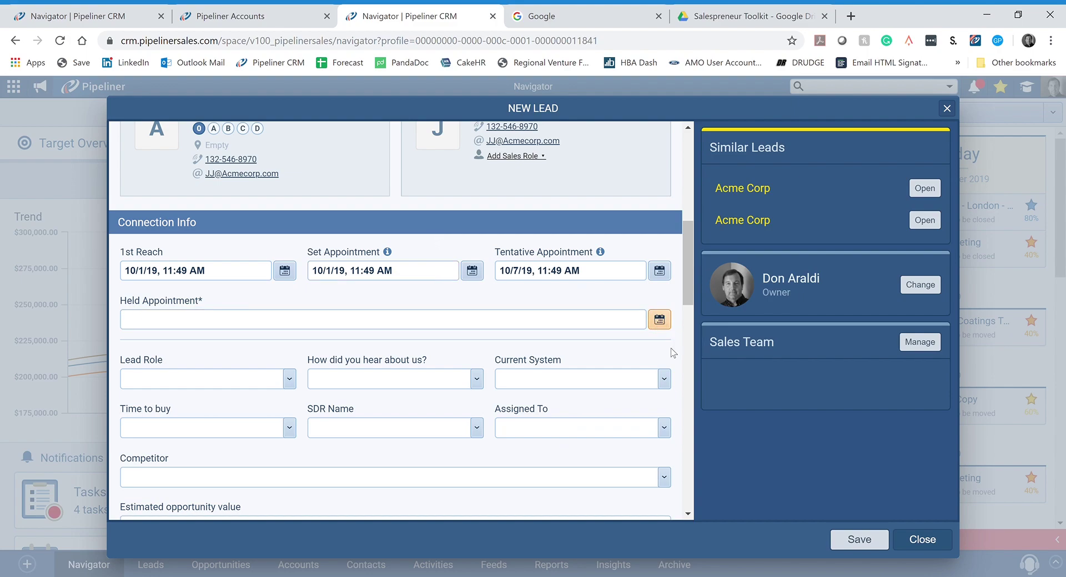
{"action": "left_click", "coordinate": [854, 539]}
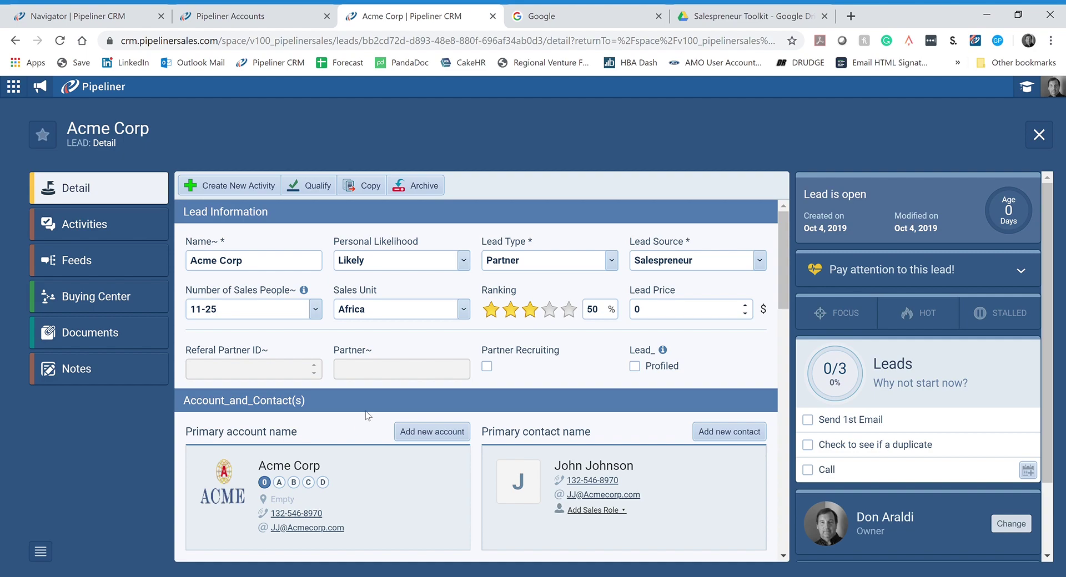
Step: Scroll the Acme Corp lead detail page to check its primary account, contact and 10/1/19 1st Reach
{"action": "scroll", "coordinate": [370, 346], "scroll_direction": "down", "scroll_amount": 1}
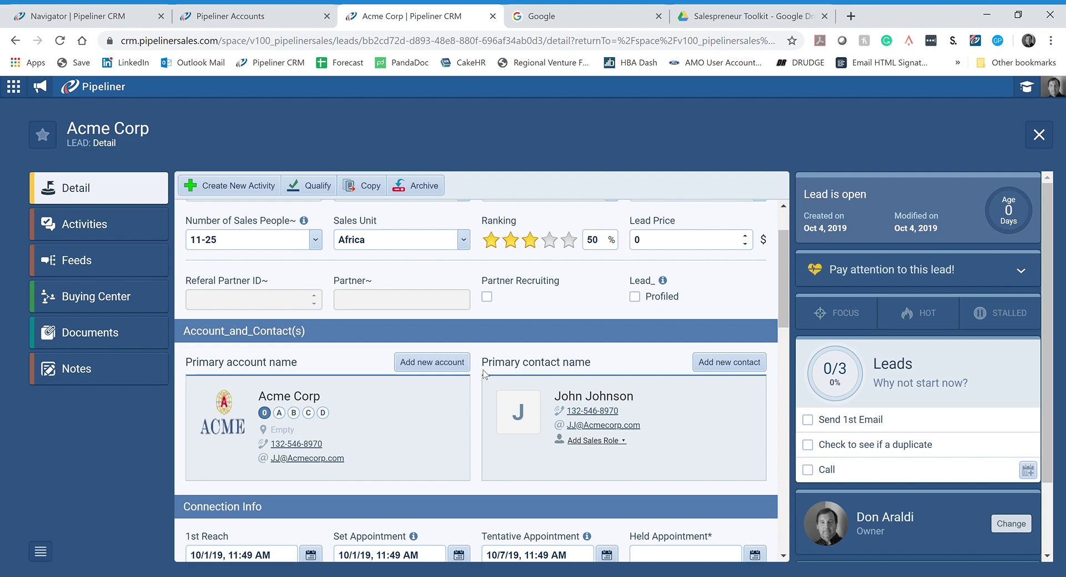
{"action": "scroll", "coordinate": [483, 374], "scroll_direction": "down", "scroll_amount": 1}
{"action": "scroll", "coordinate": [891, 441], "scroll_direction": "down", "scroll_amount": 2}
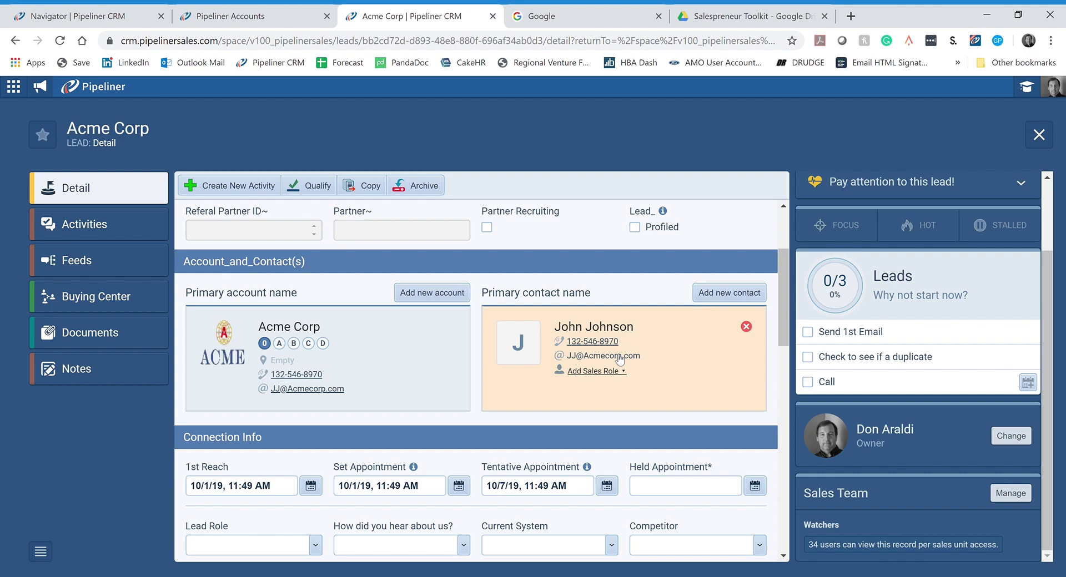
Step: Close the Acme Corp lead detail page to get back to the Navigator dashboard
{"action": "scroll", "coordinate": [620, 361], "scroll_direction": "down", "scroll_amount": 3}
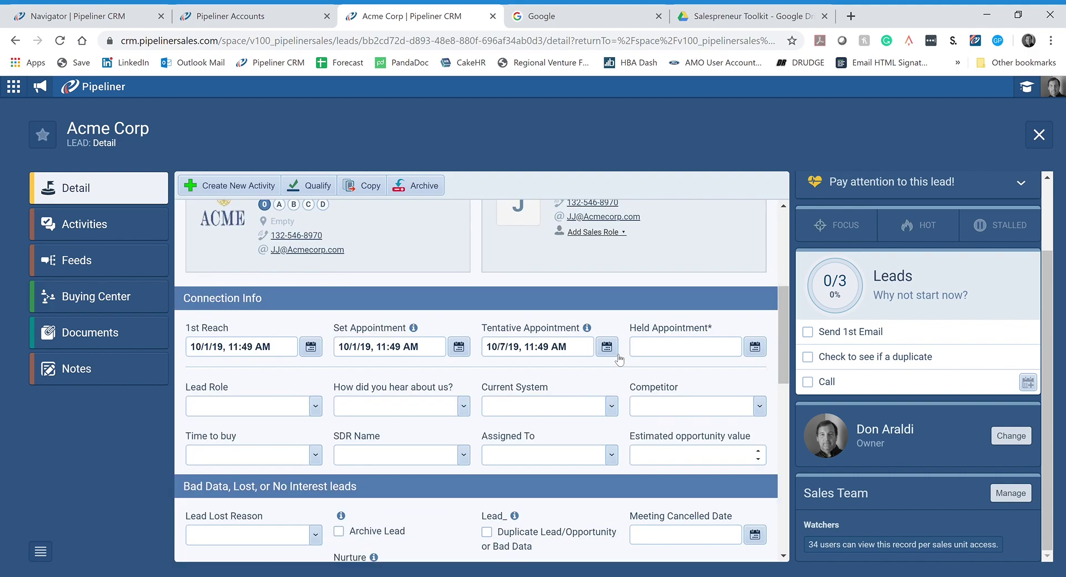
{"action": "scroll", "coordinate": [620, 359], "scroll_direction": "up", "scroll_amount": 3}
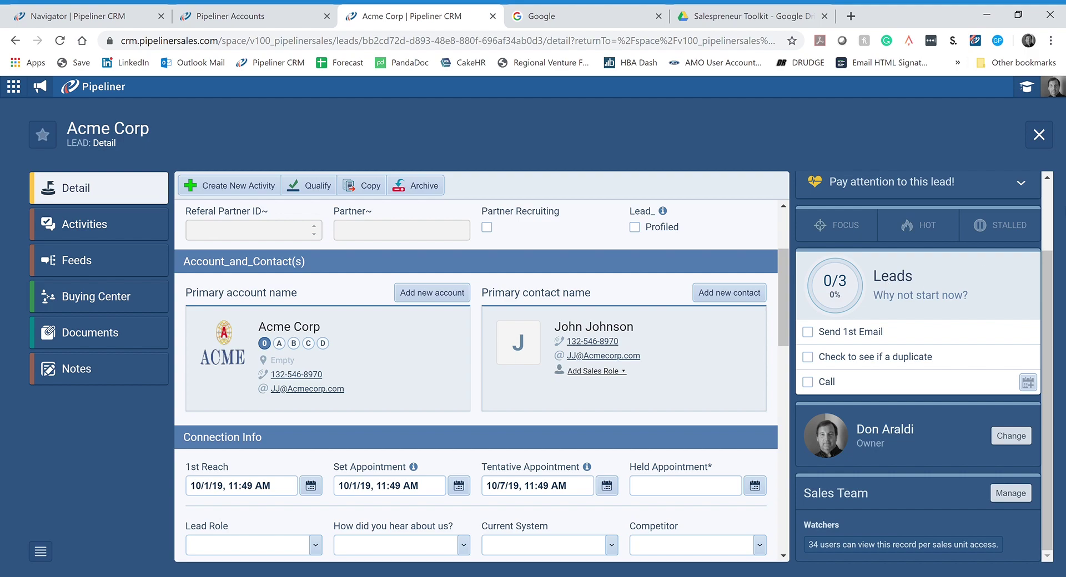
{"action": "left_click", "coordinate": [1039, 139]}
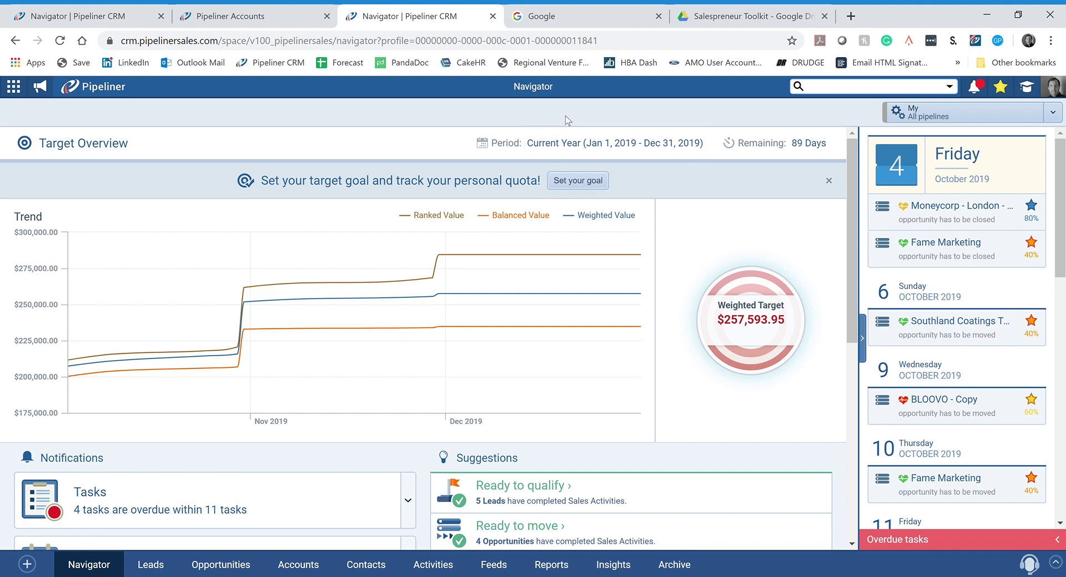
Step: Show the avatar's user account dropdown, dismiss it, then bring it up again
{"action": "left_click", "coordinate": [1055, 88]}
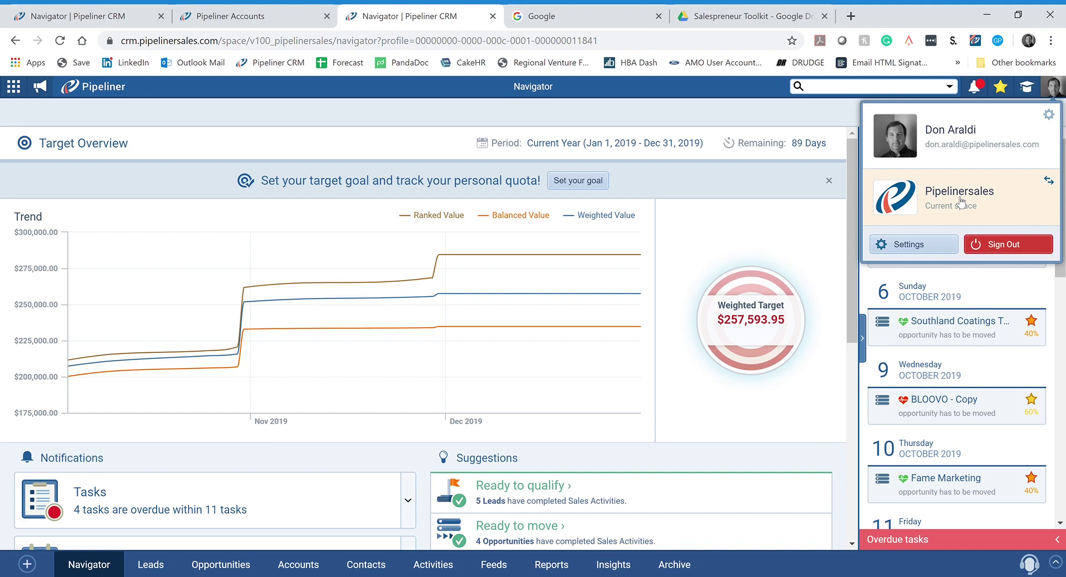
{"action": "left_click", "coordinate": [579, 87]}
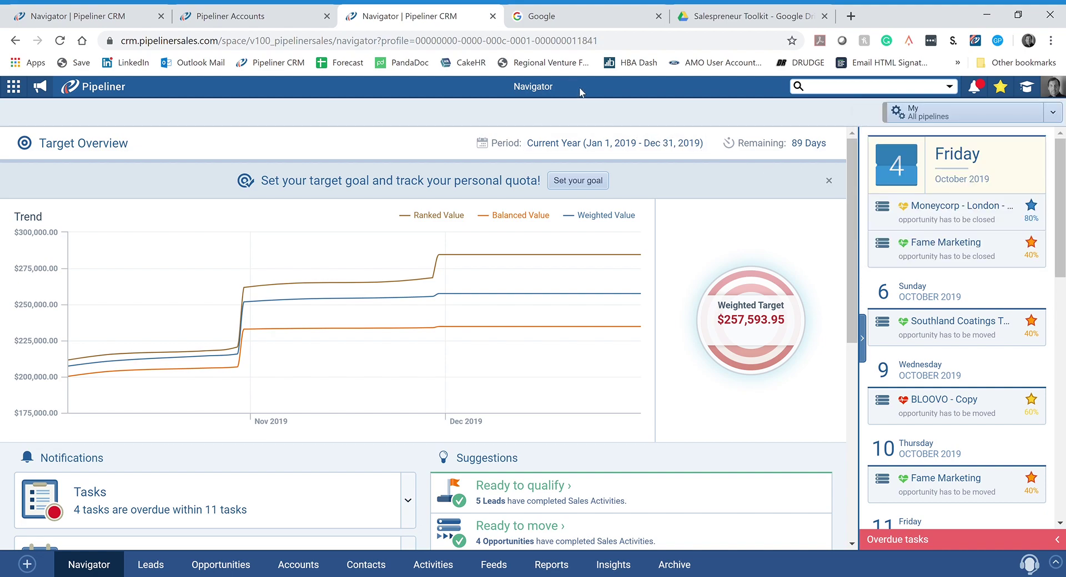
{"action": "left_click", "coordinate": [1048, 85]}
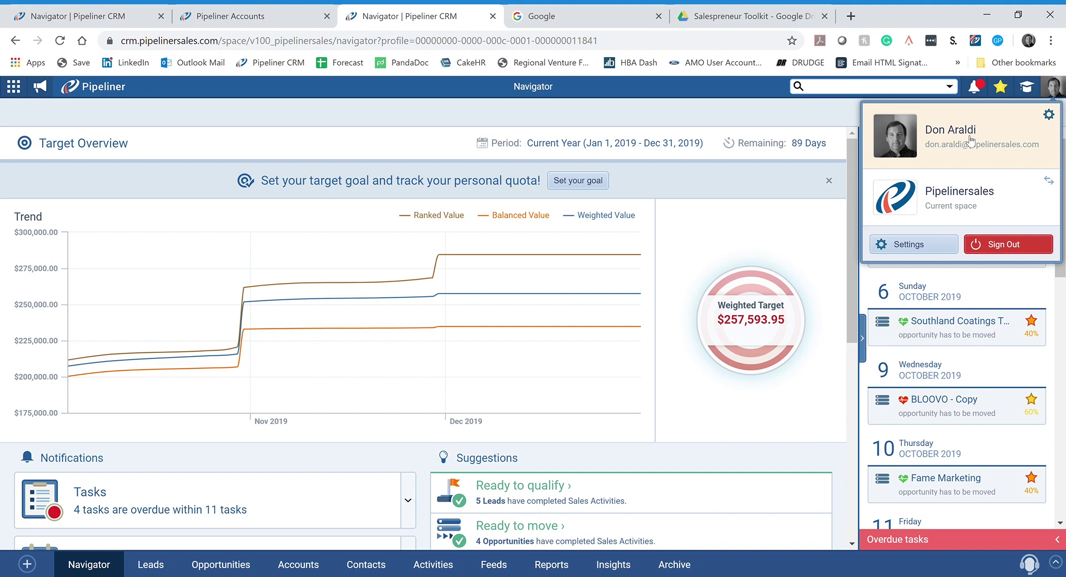
Step: Go to the user profile settings and check the First Name and Last Name fields
{"action": "left_click", "coordinate": [956, 139]}
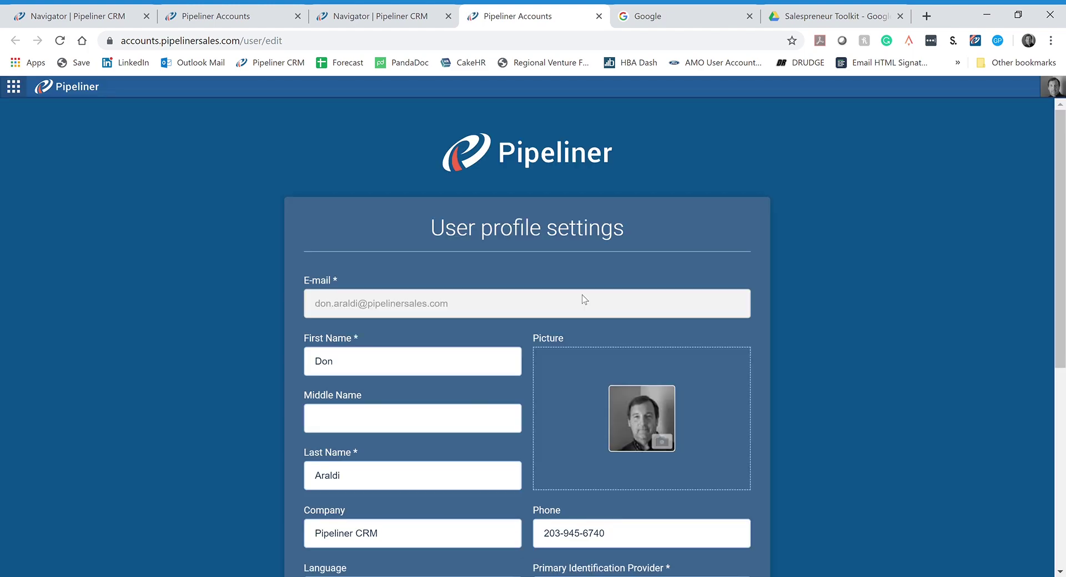
{"action": "scroll", "coordinate": [235, 285], "scroll_direction": "down", "scroll_amount": 1}
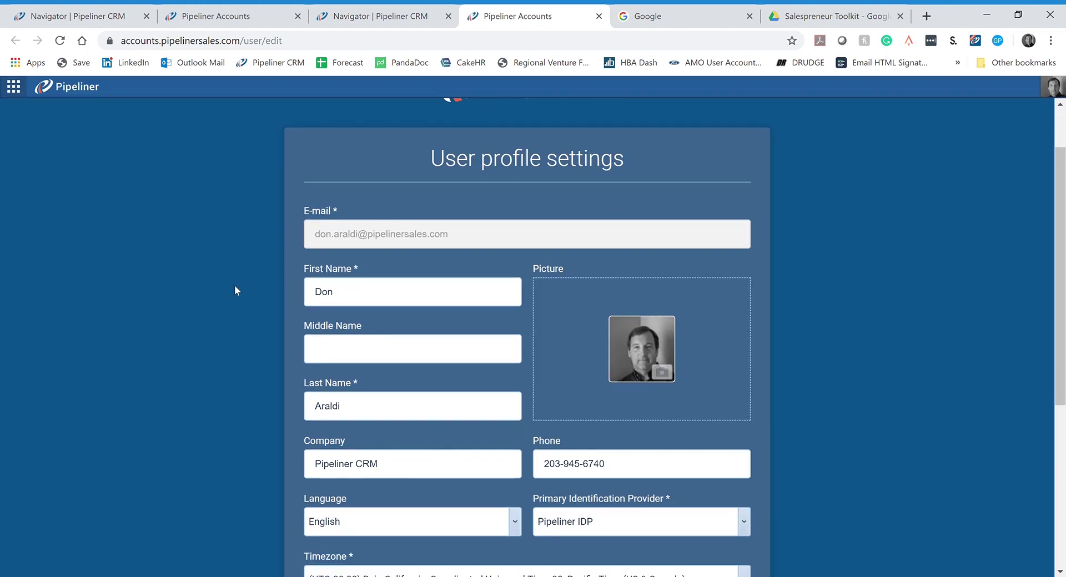
{"action": "scroll", "coordinate": [285, 240], "scroll_direction": "down", "scroll_amount": 1}
{"action": "left_click", "coordinate": [344, 233]}
{"action": "left_click", "coordinate": [353, 348]}
Step: Review the remaining fields, including Pacific Time timezone and English (United States) region, and save
{"action": "scroll", "coordinate": [359, 387], "scroll_direction": "down", "scroll_amount": 1}
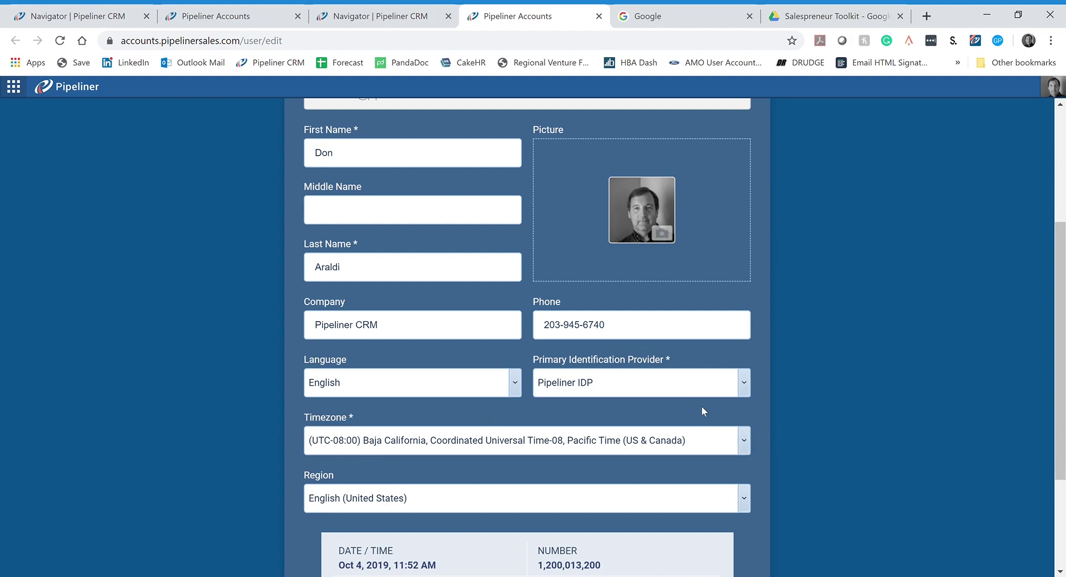
{"action": "scroll", "coordinate": [701, 412], "scroll_direction": "down", "scroll_amount": 3}
{"action": "scroll", "coordinate": [661, 432], "scroll_direction": "up", "scroll_amount": 6}
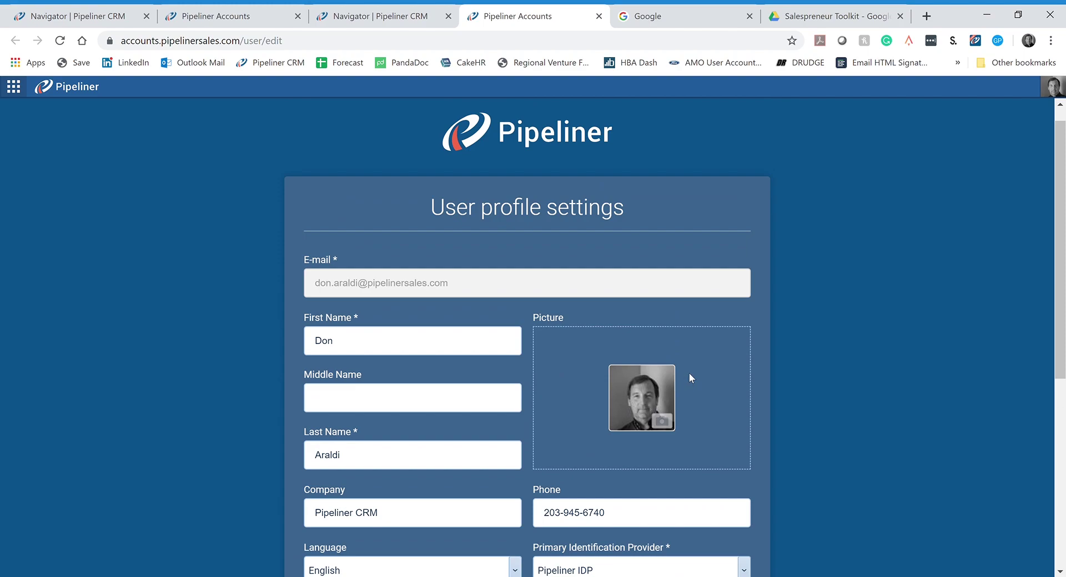
{"action": "scroll", "coordinate": [688, 373], "scroll_direction": "down", "scroll_amount": 3}
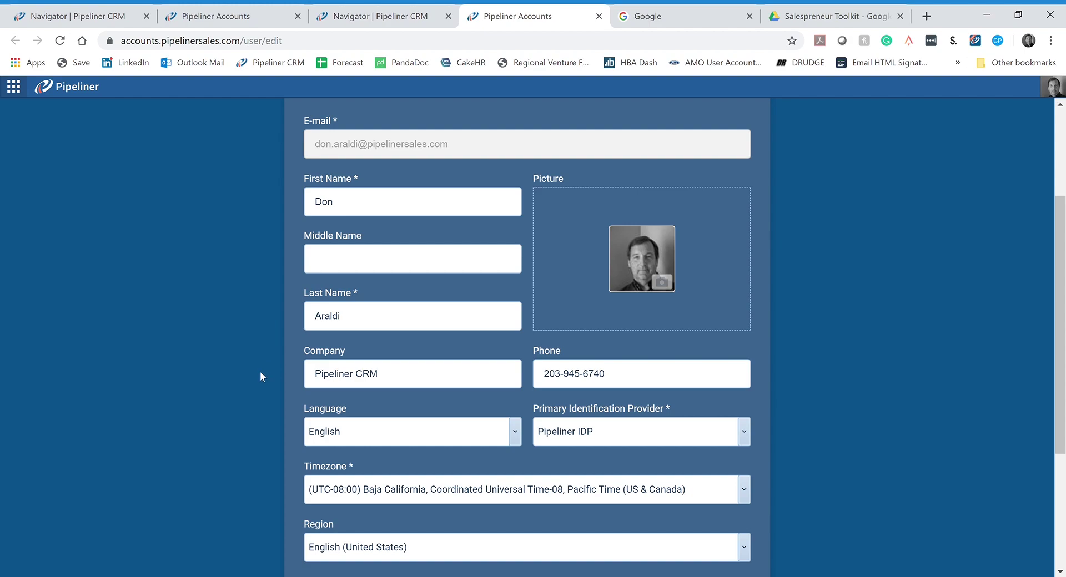
{"action": "scroll", "coordinate": [261, 373], "scroll_direction": "down", "scroll_amount": 4}
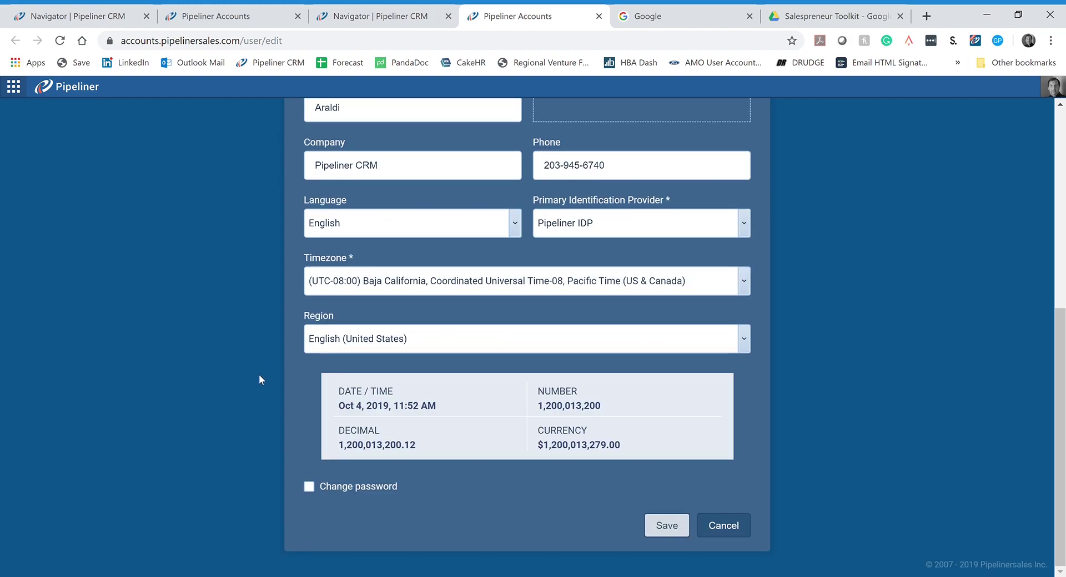
{"action": "left_click", "coordinate": [667, 526]}
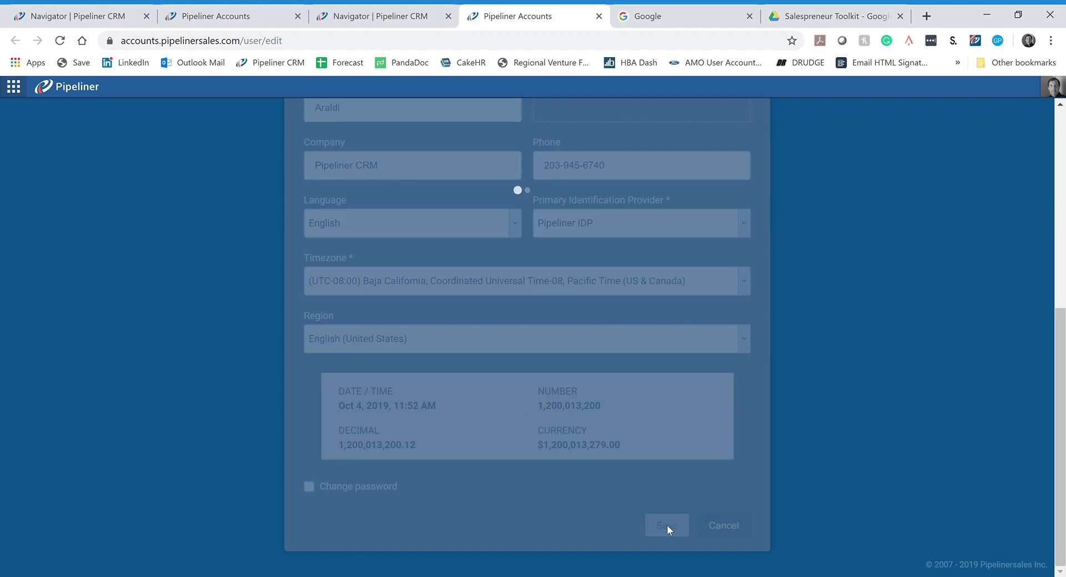